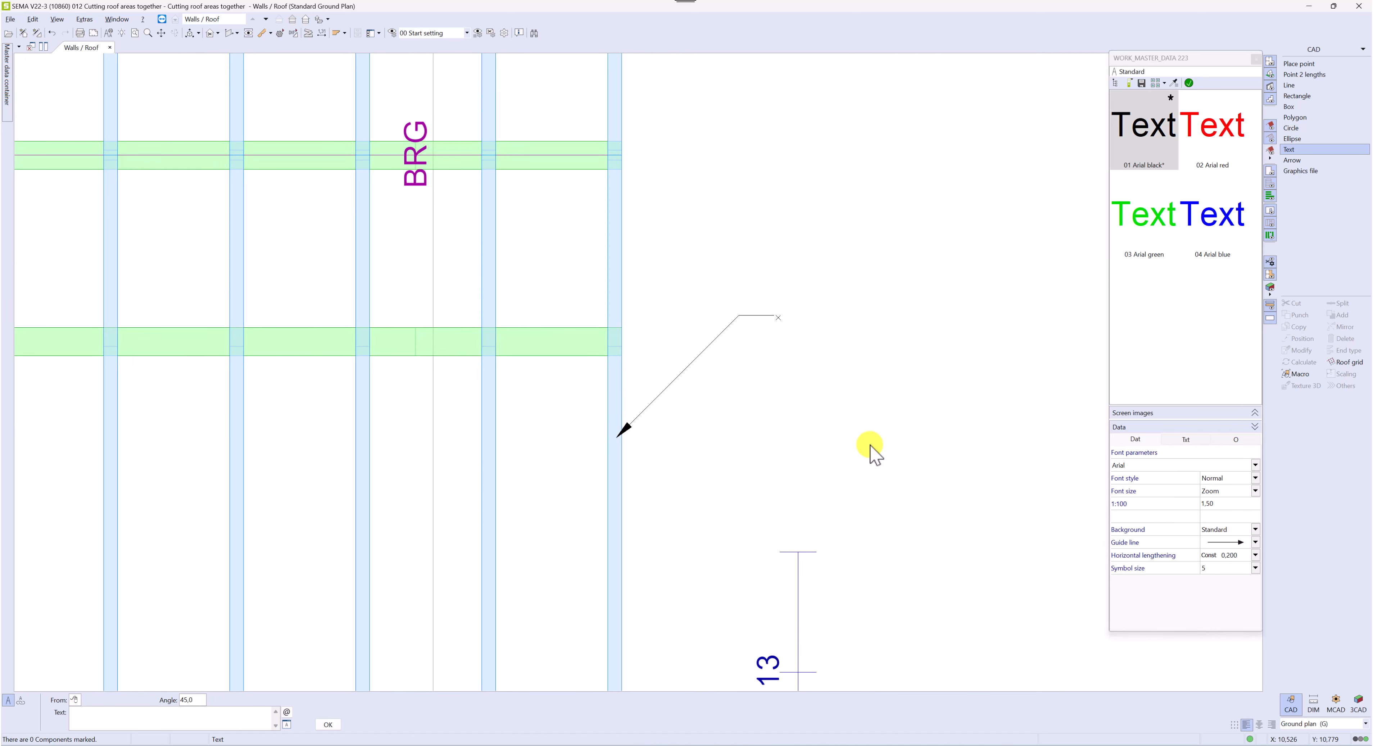
Enter "Rafter 8x18cm" as the text of the guide-line label and finish the label.
type("after 8x18cm")
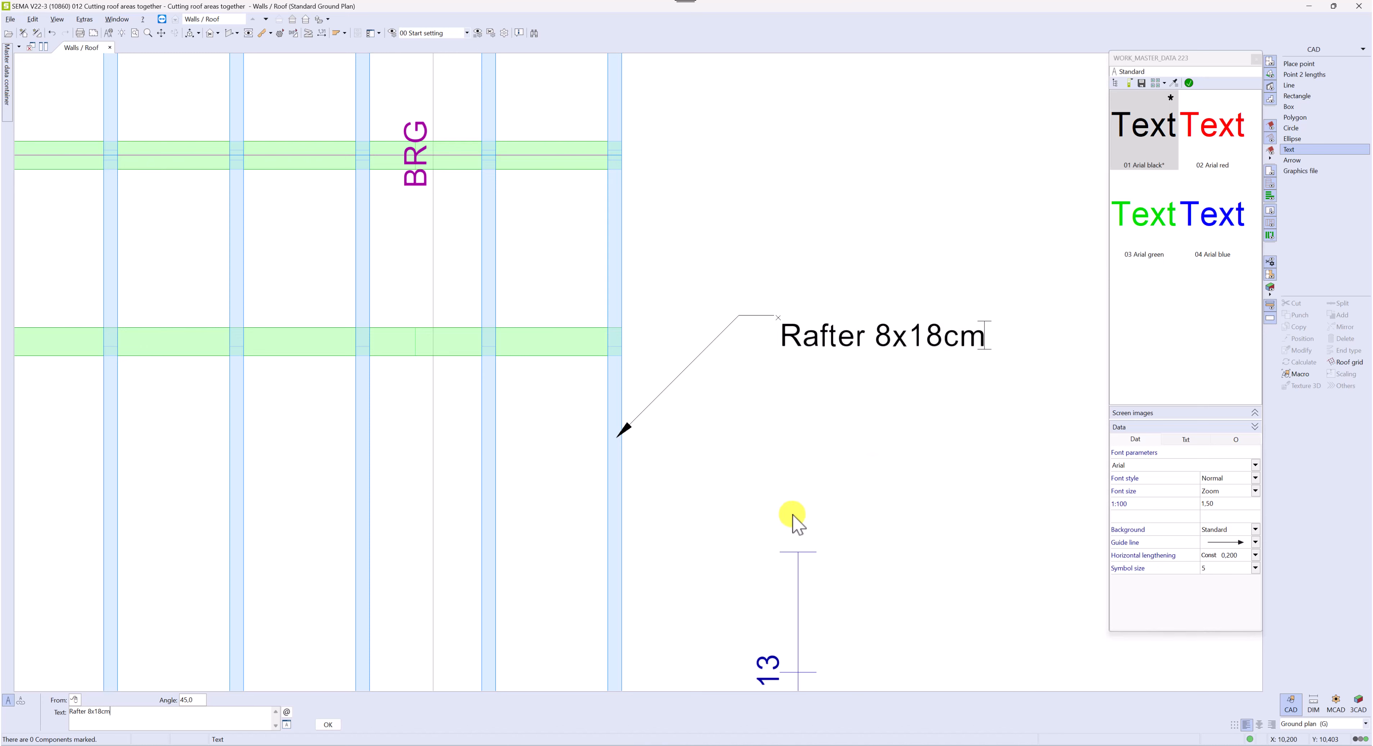
left_click(329, 724)
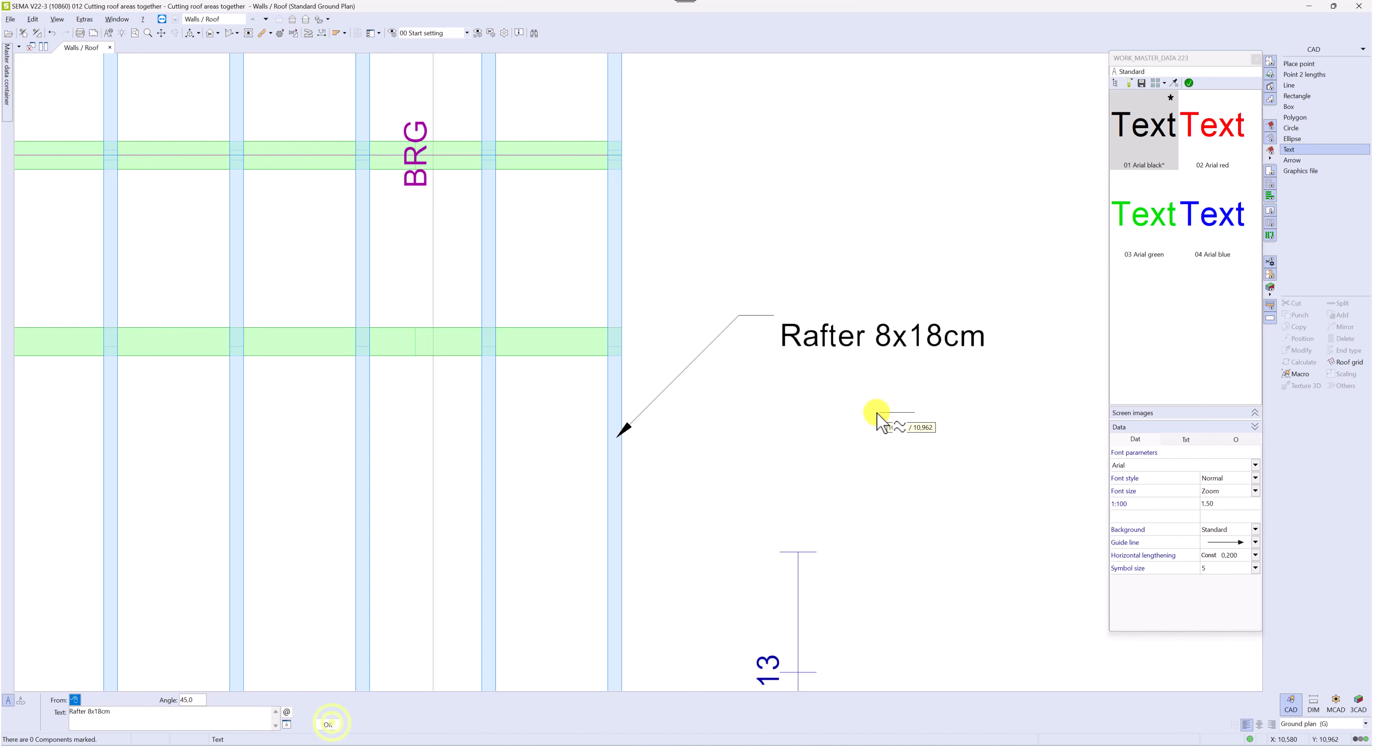
key("Escape")
scroll(487, 442, "down", 2)
scroll(588, 551, "down", 1)
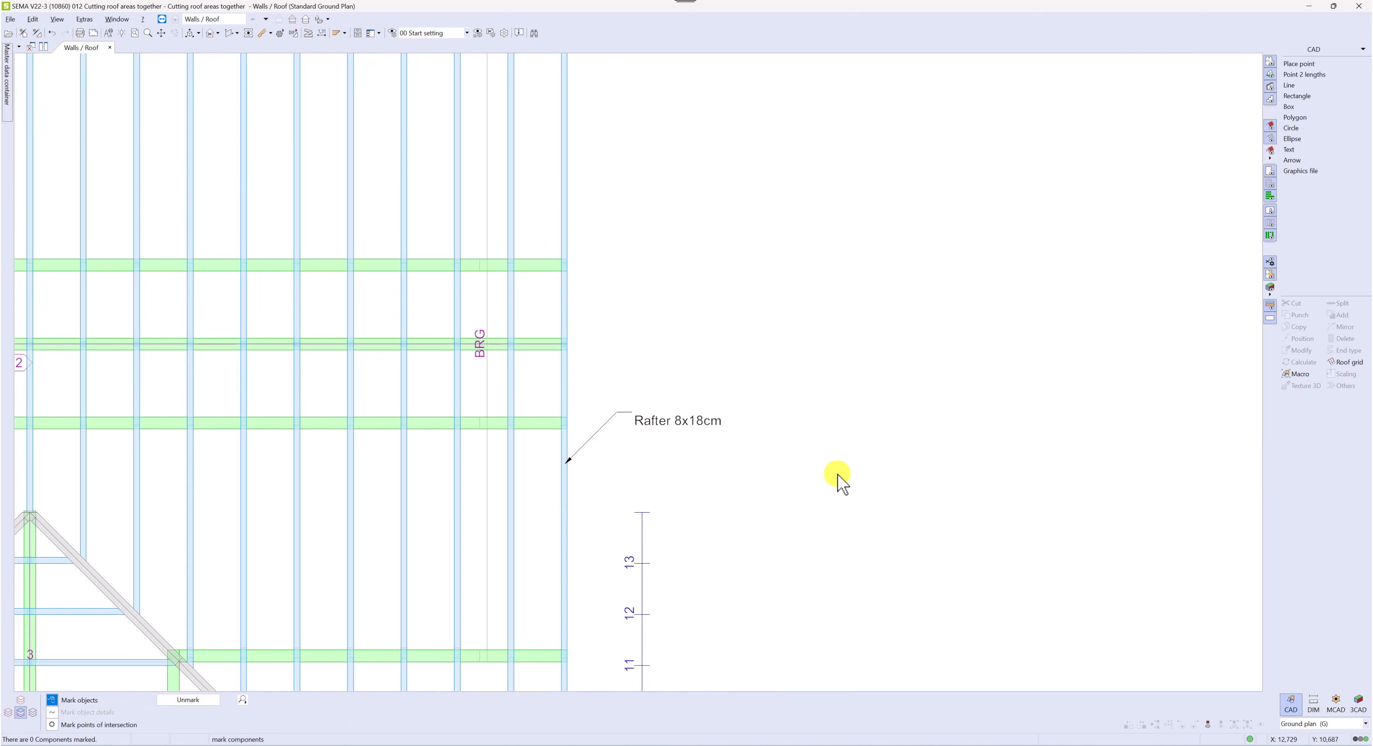
Place a component-linked text label with a guide line on the outermost rafter above the existing "Rafter 8x18cm" label.
left_click(1292, 151)
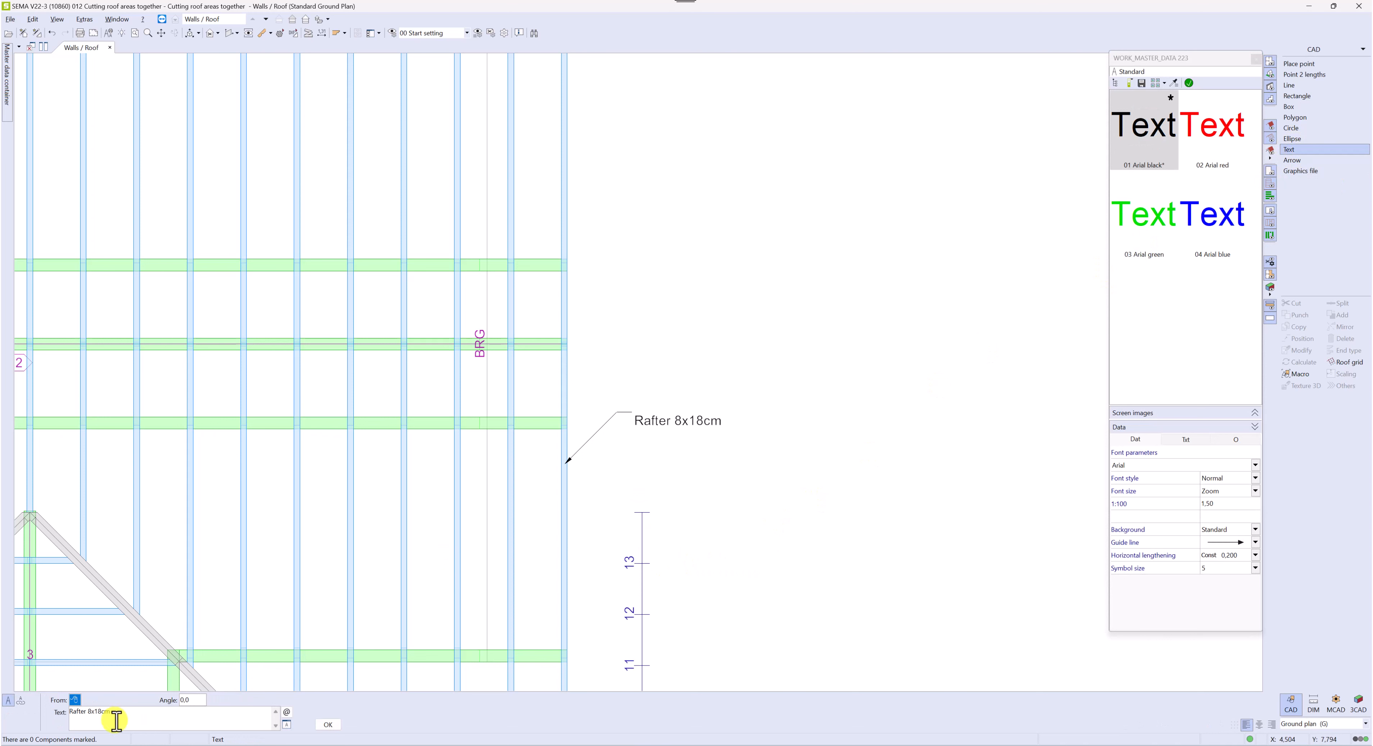
left_click(22, 700)
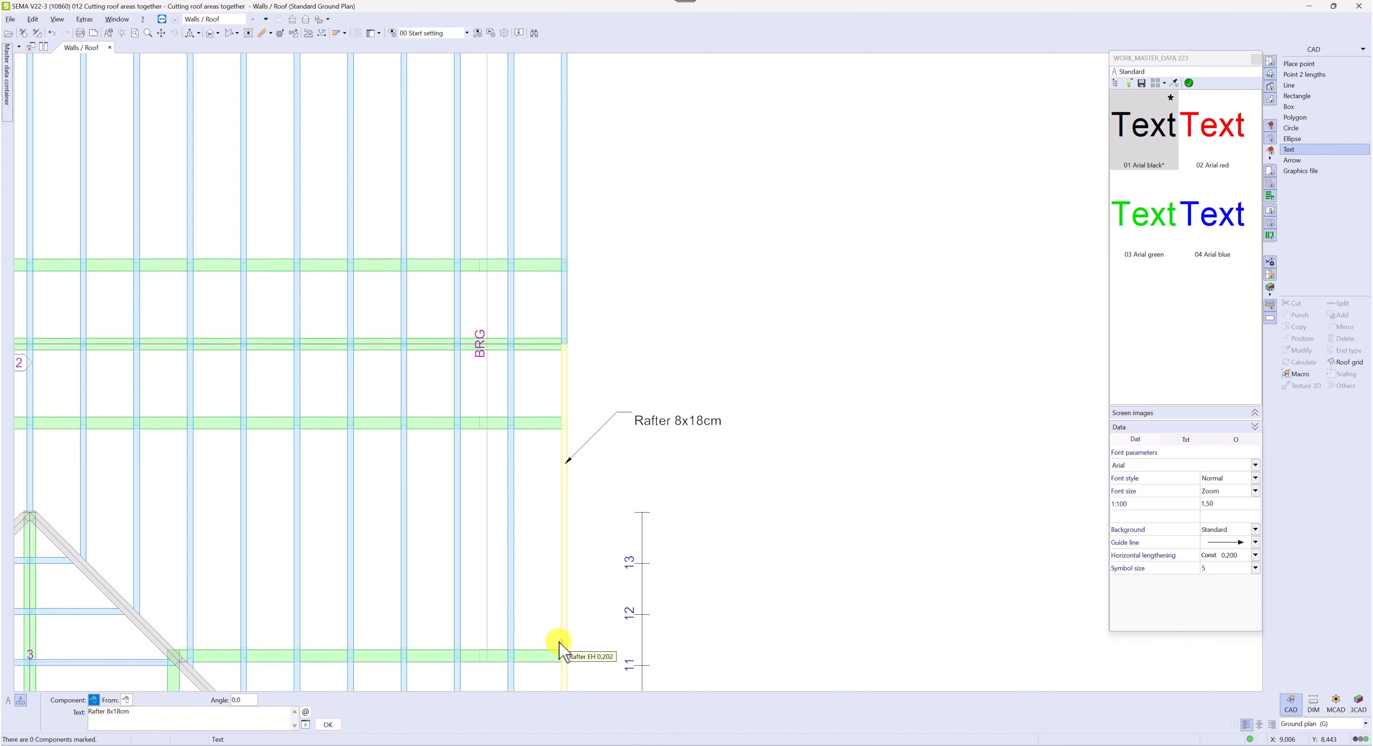
scroll(559, 646, "down", 1)
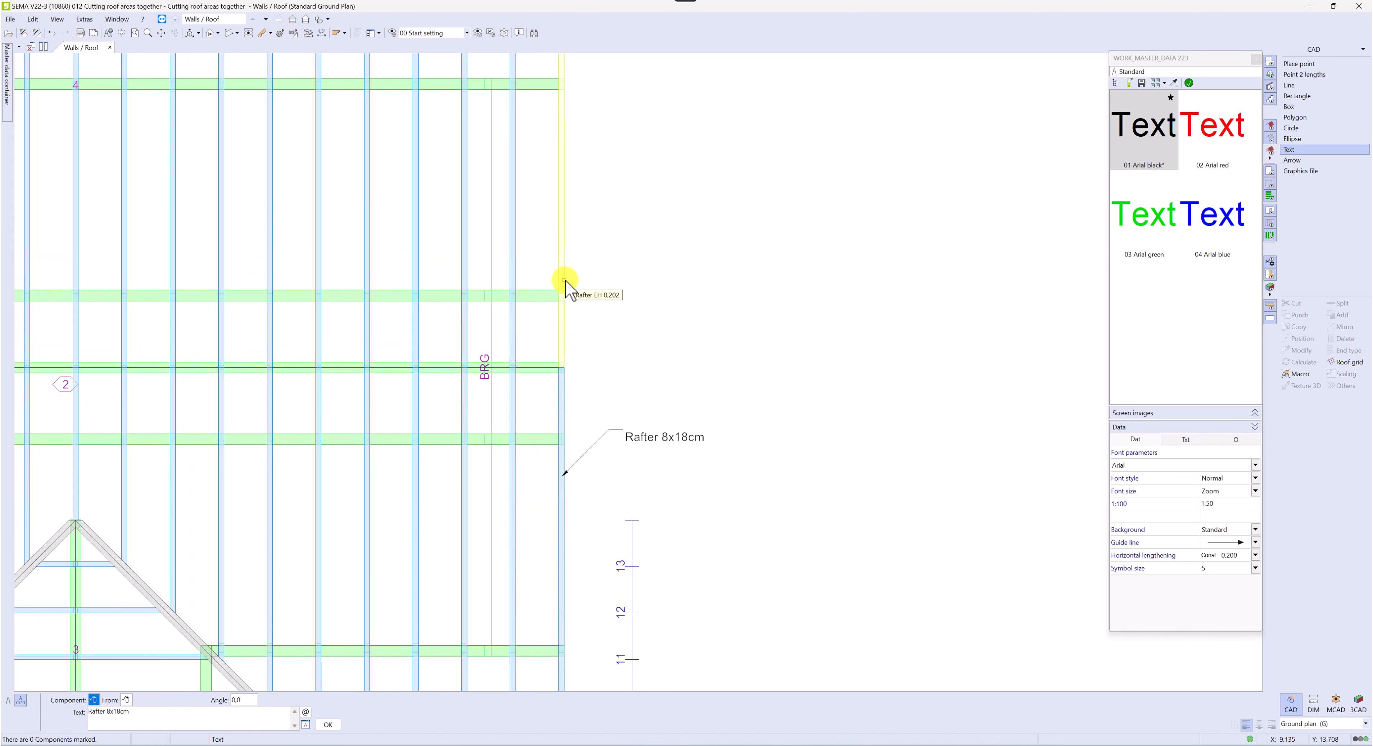
left_click(563, 333)
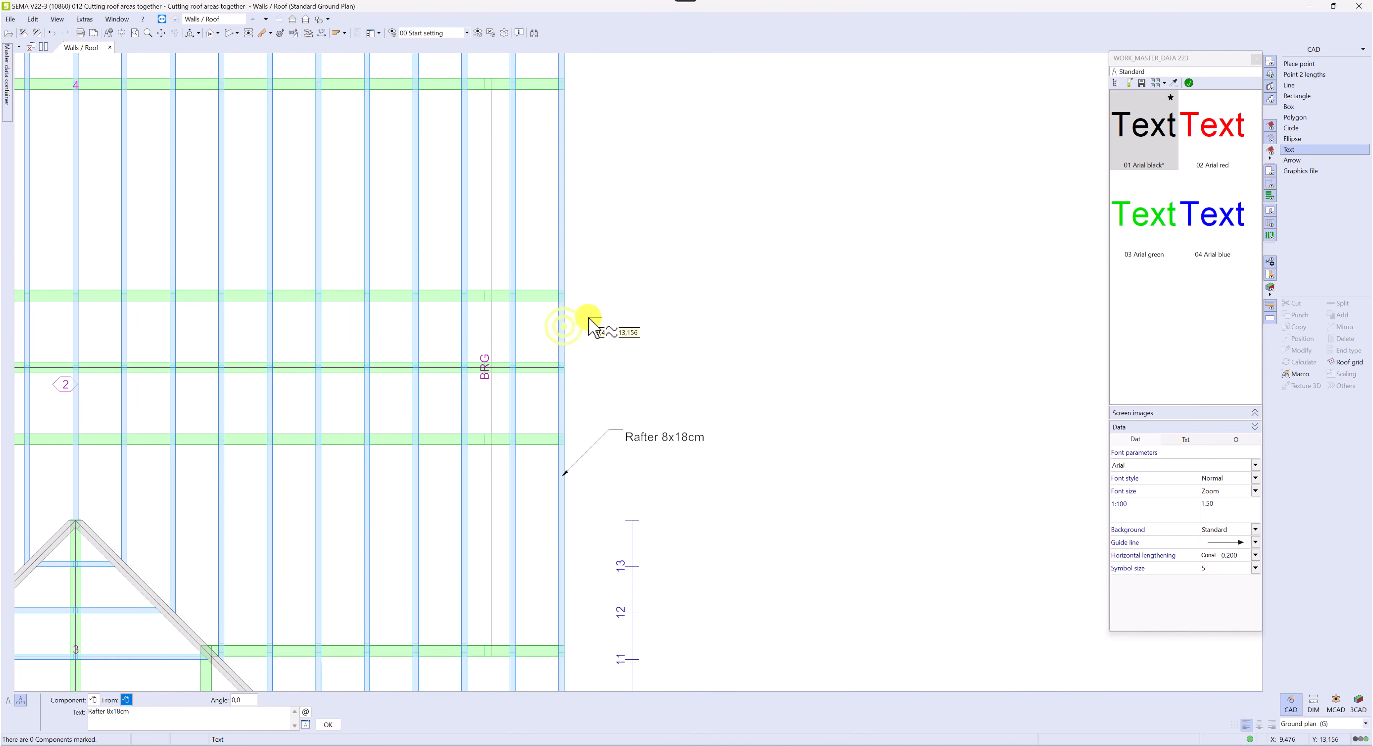
scroll(570, 331, "up", 3)
left_click(535, 349)
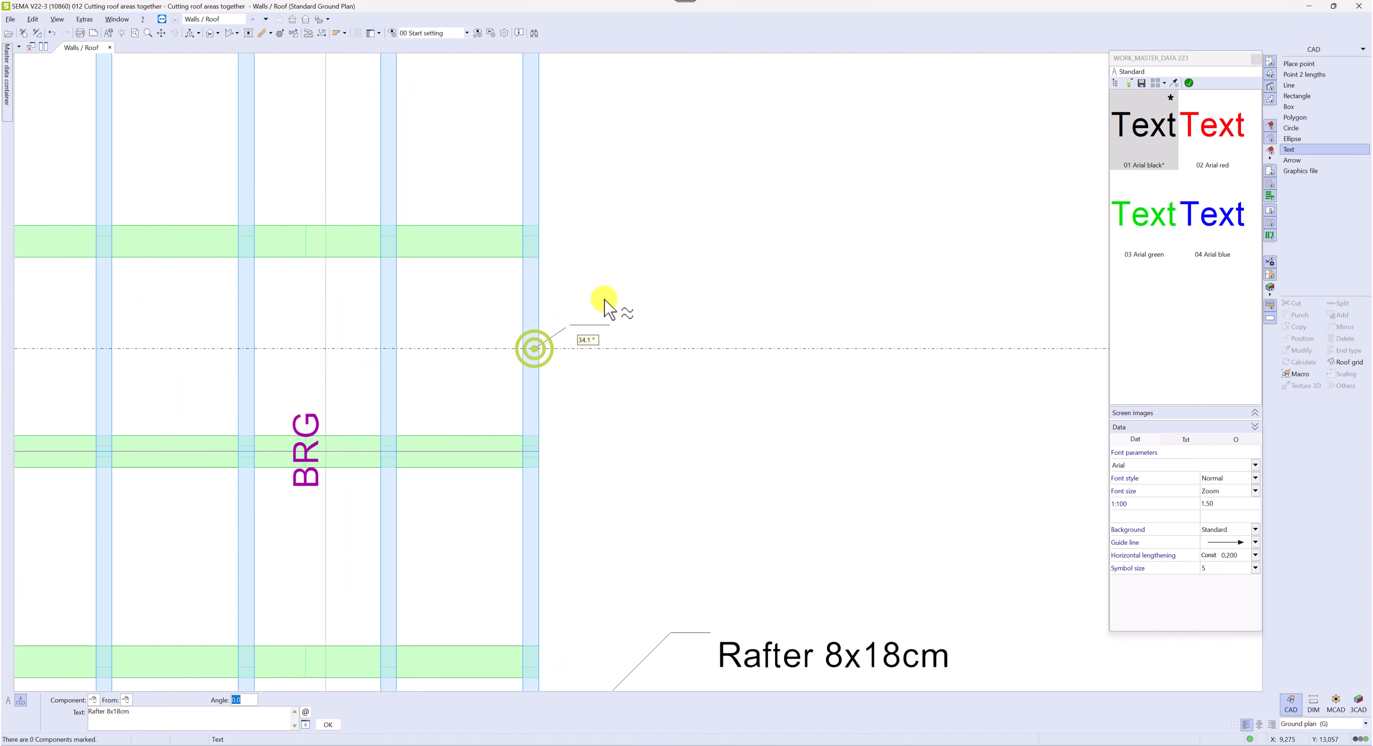
scroll(557, 302, "down", 1)
left_click(651, 234)
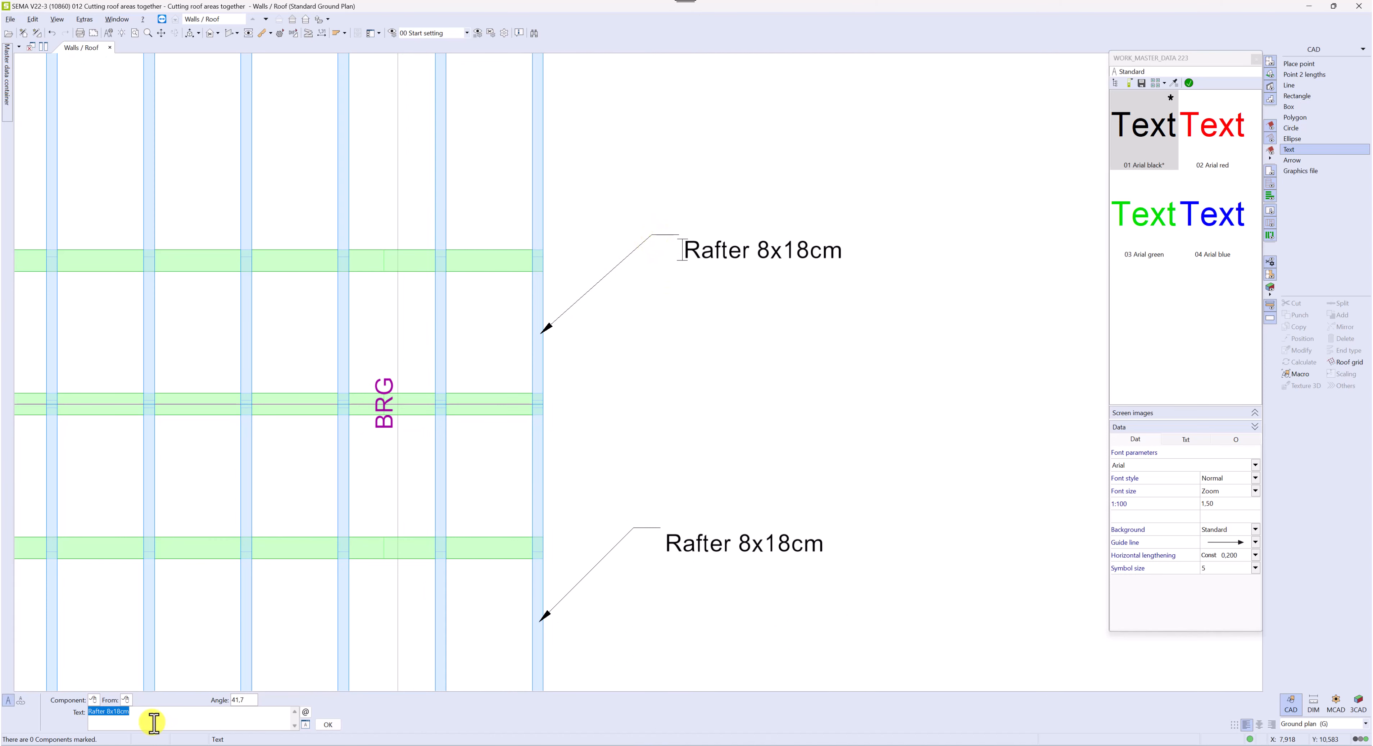
Replace the new label's text with the component designation placeholder @B-BEZEICHNUNG@.
key("BackSpace")
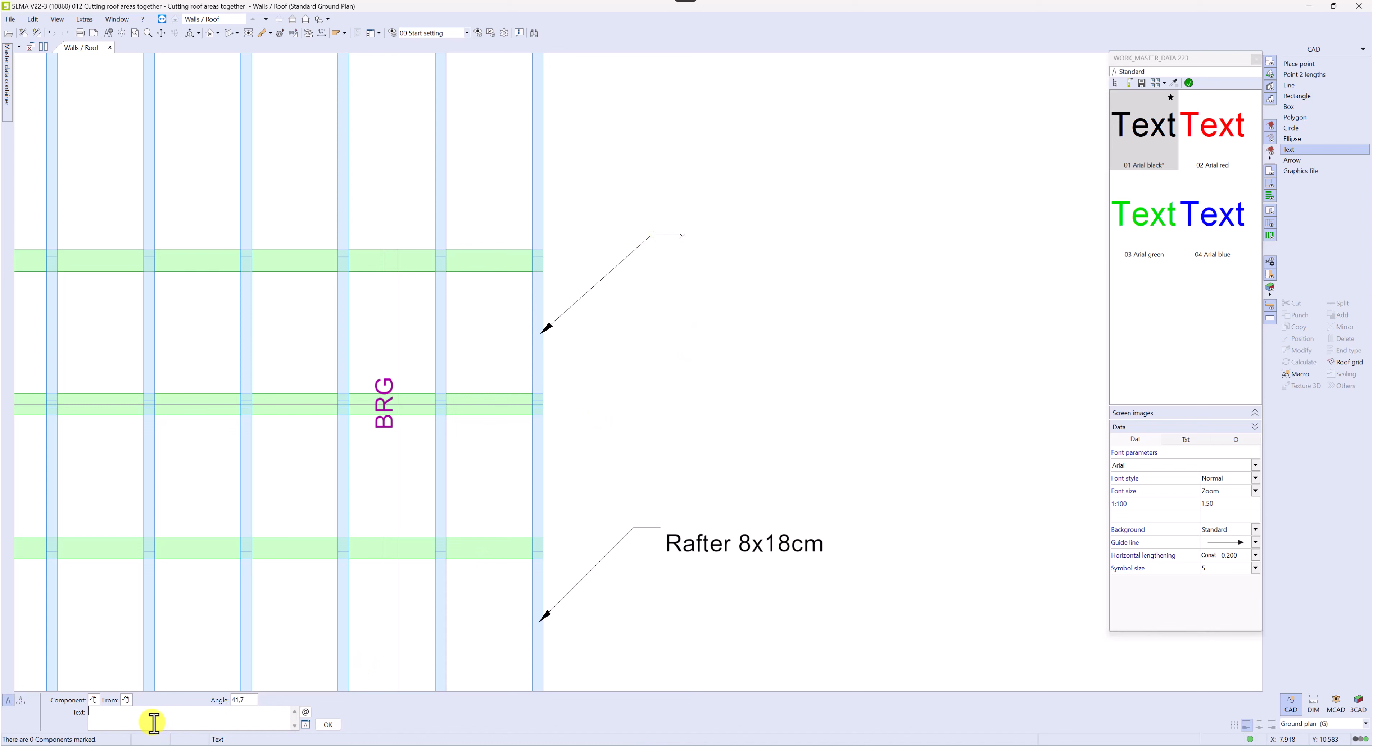
left_click(306, 712)
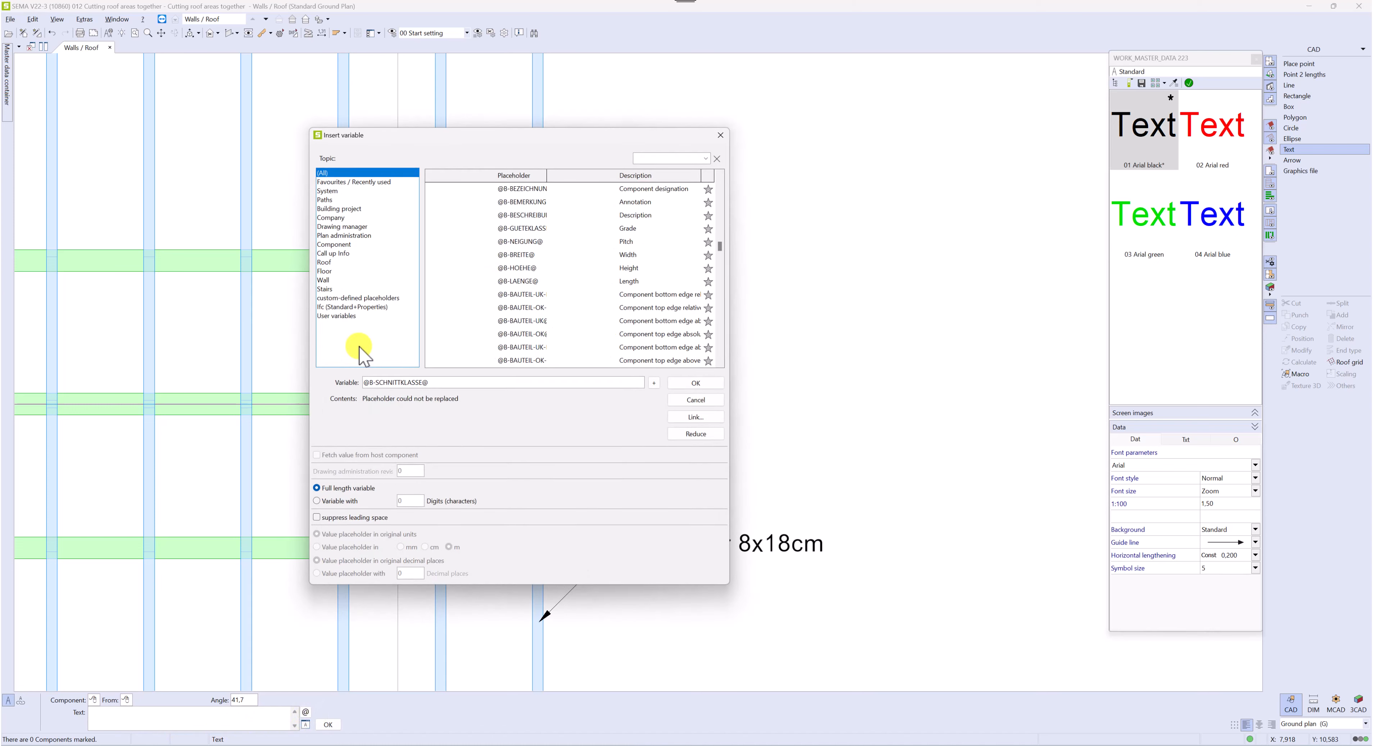
left_click(334, 244)
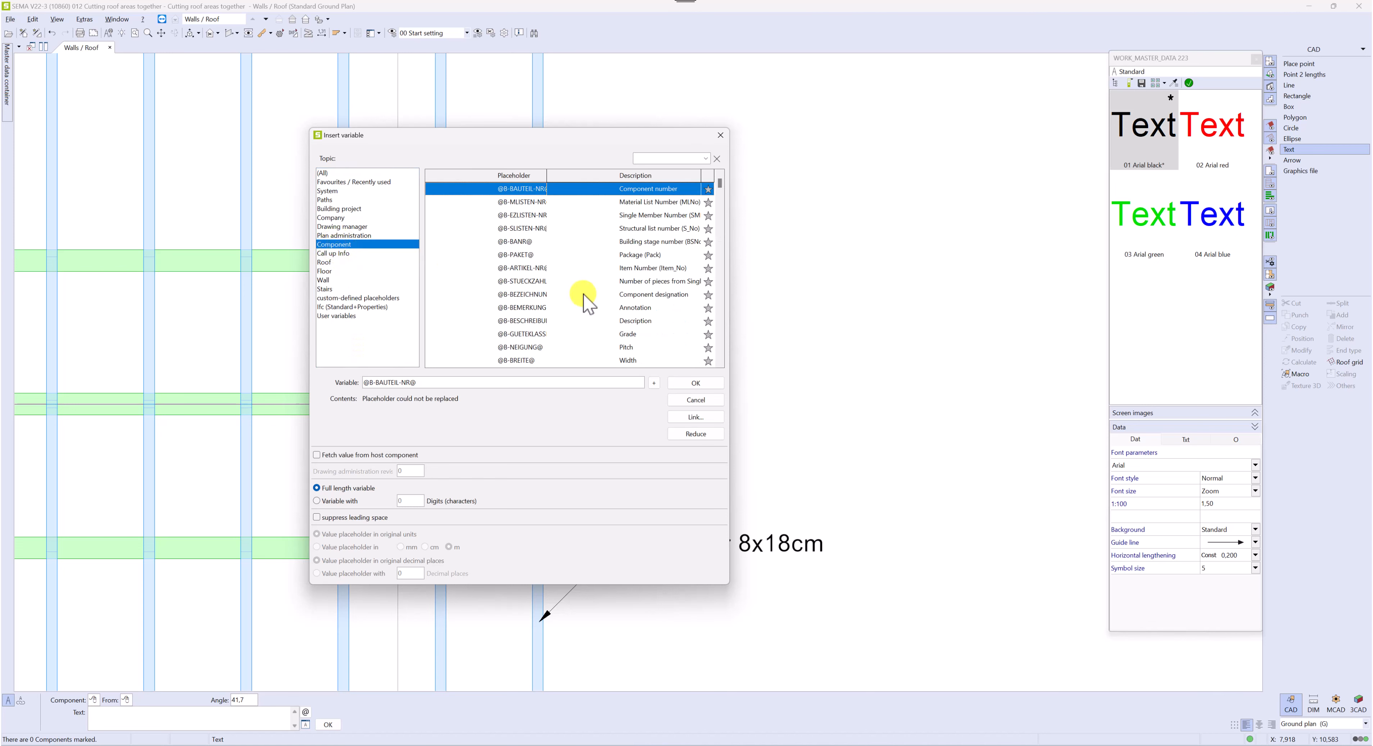
left_click(532, 295)
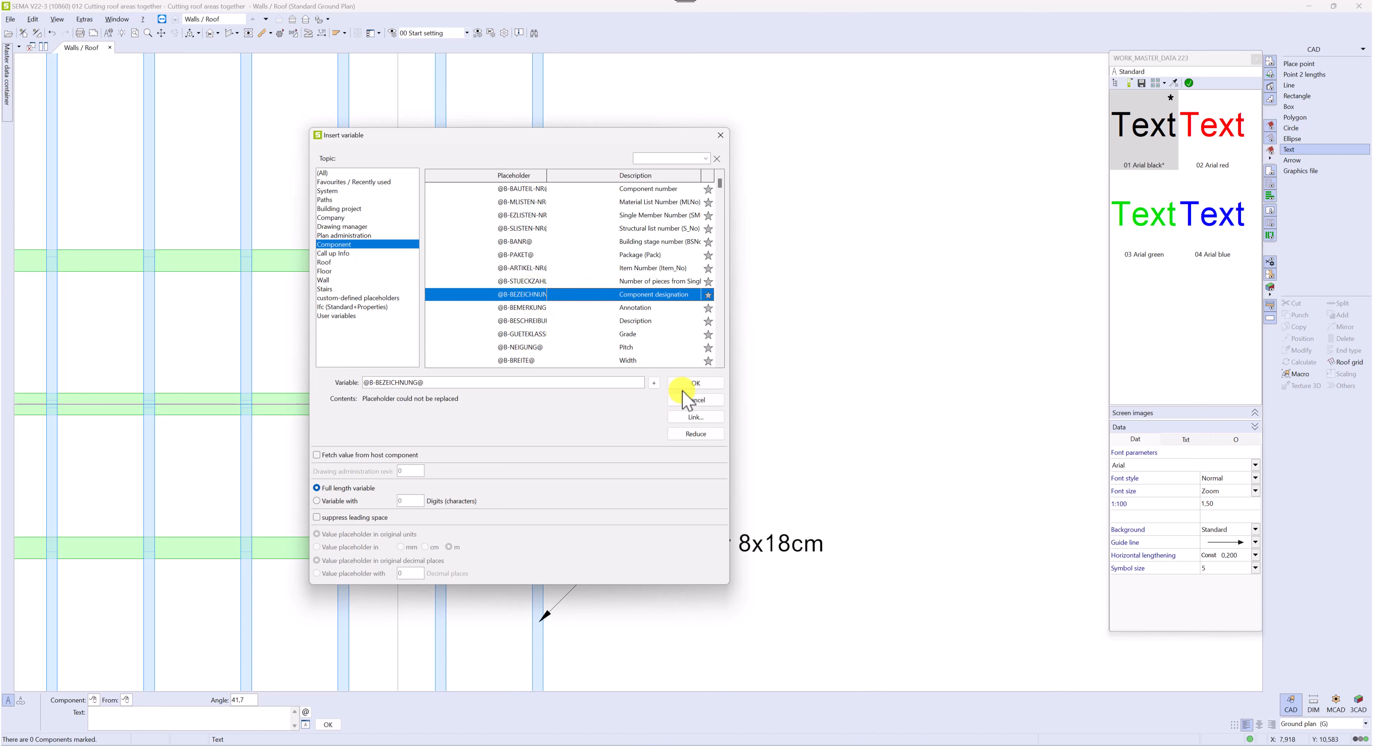
left_click(695, 383)
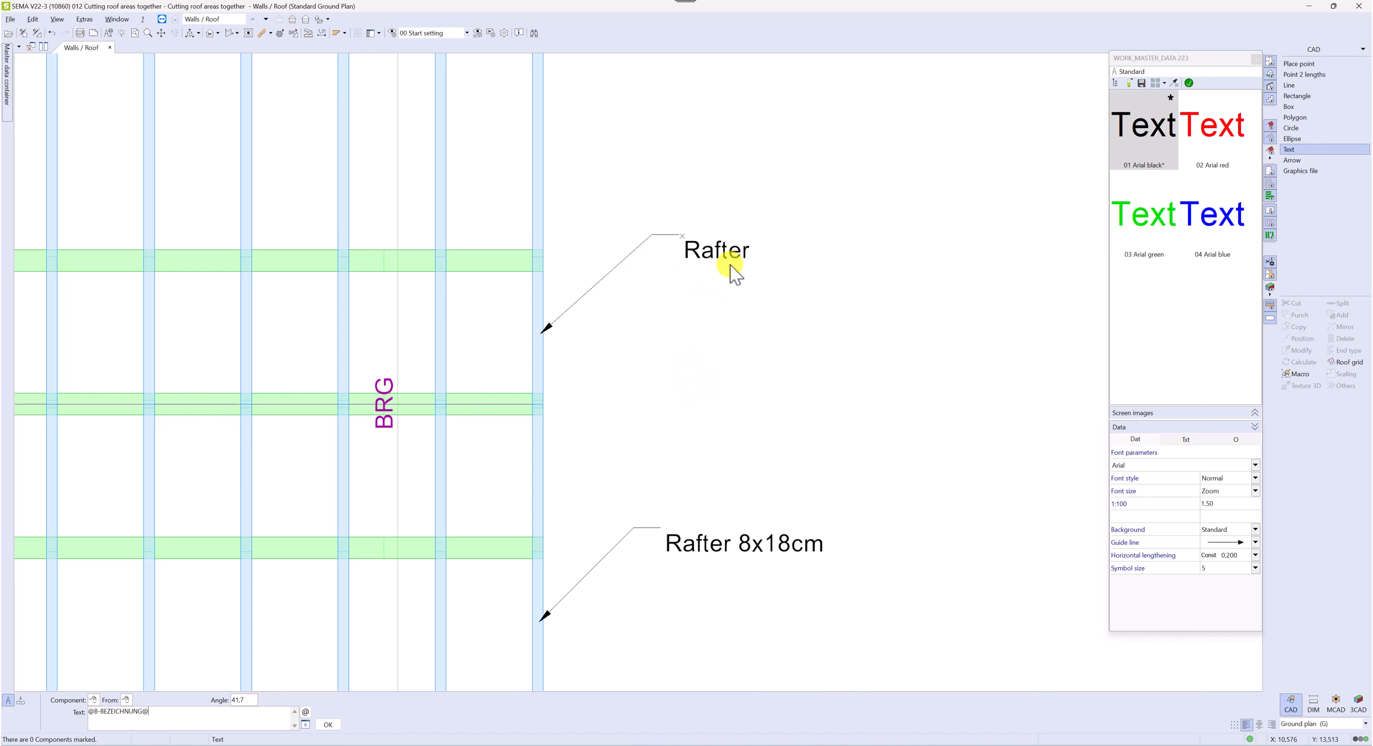
Append a space, the component width placeholder @B-BREITE@ and an "x" to the label text.
left_click(185, 714)
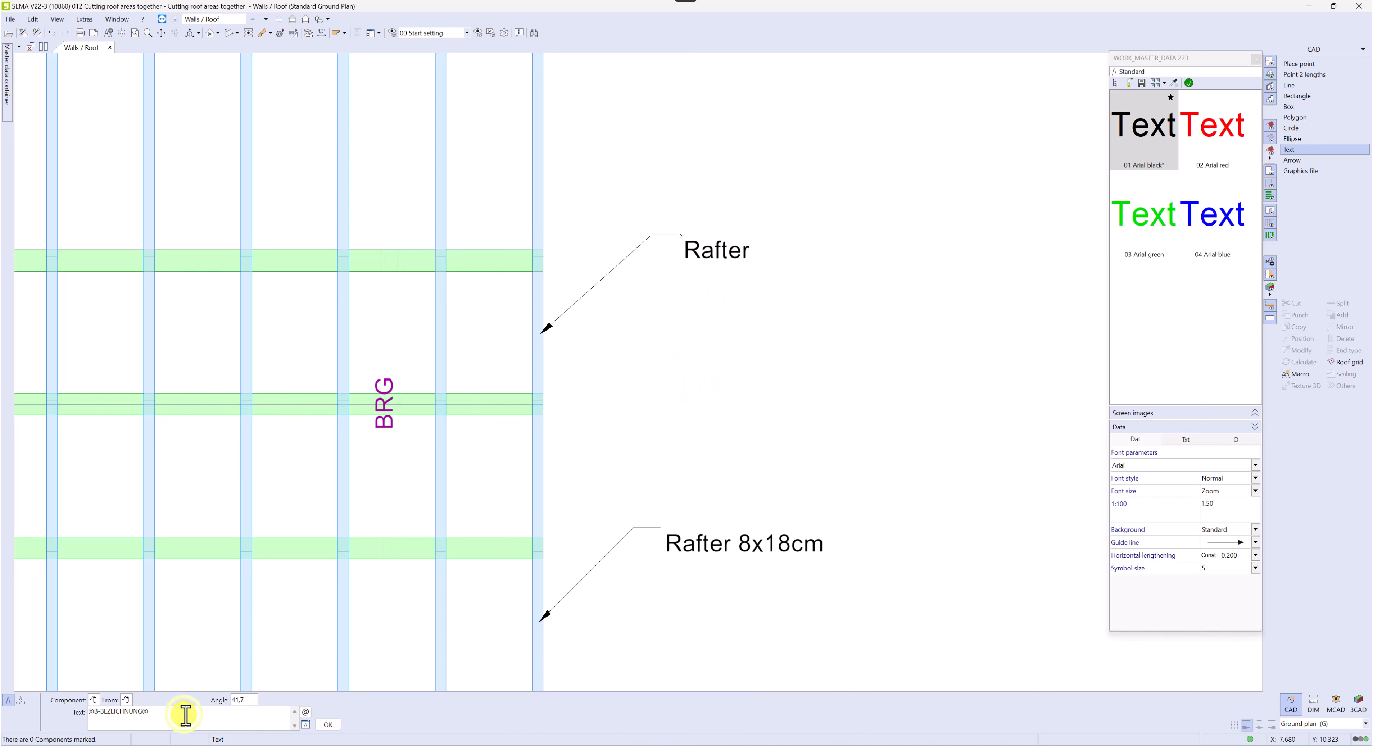
left_click(304, 712)
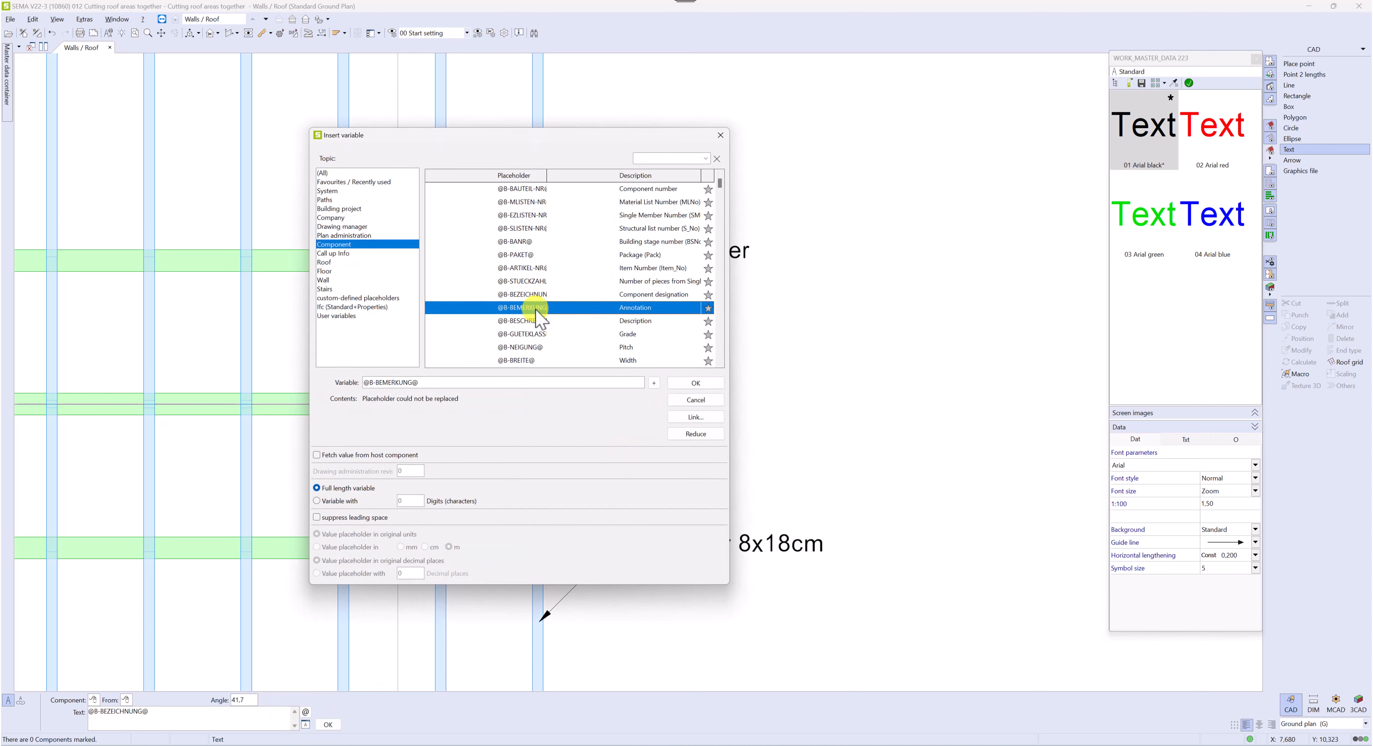
left_click(521, 360)
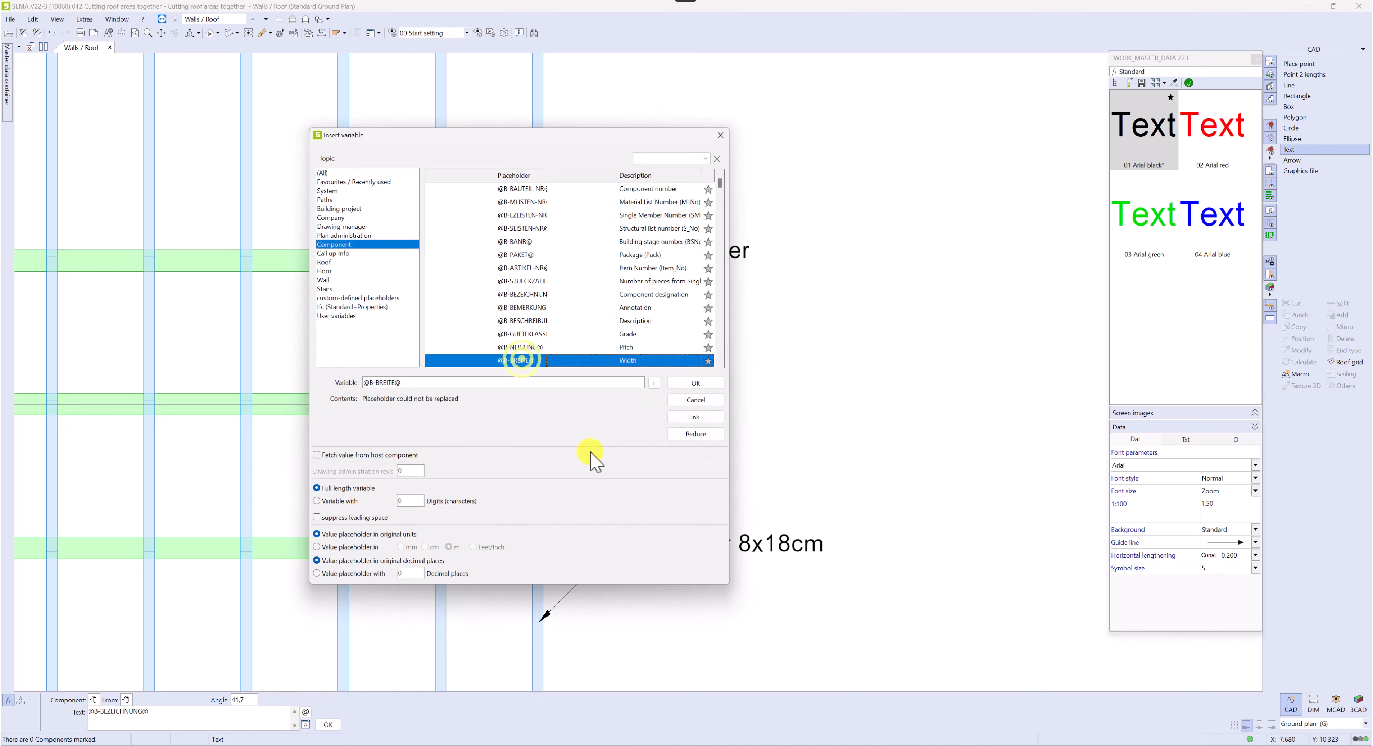
left_click(697, 382)
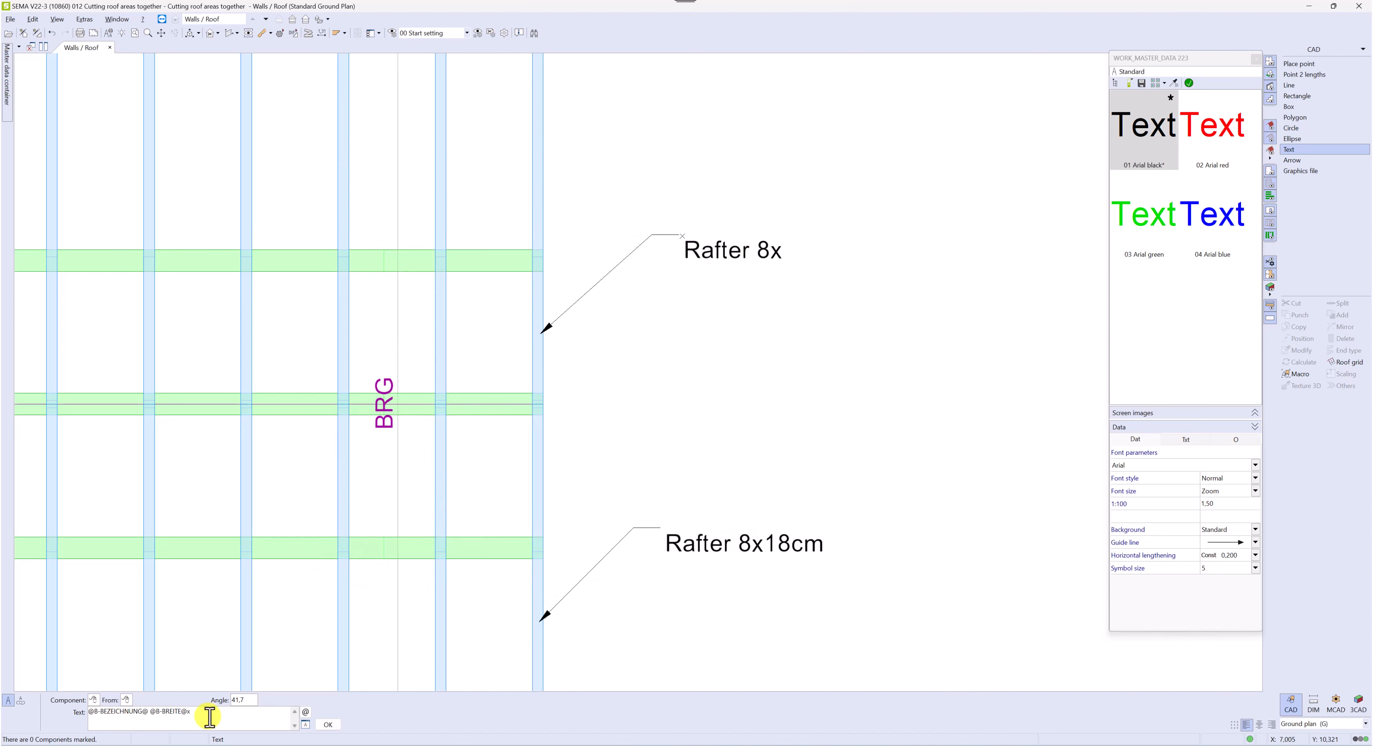
Append the component height placeholder @B-HOEHE@ and the unit "cm" to the label text.
left_click(305, 712)
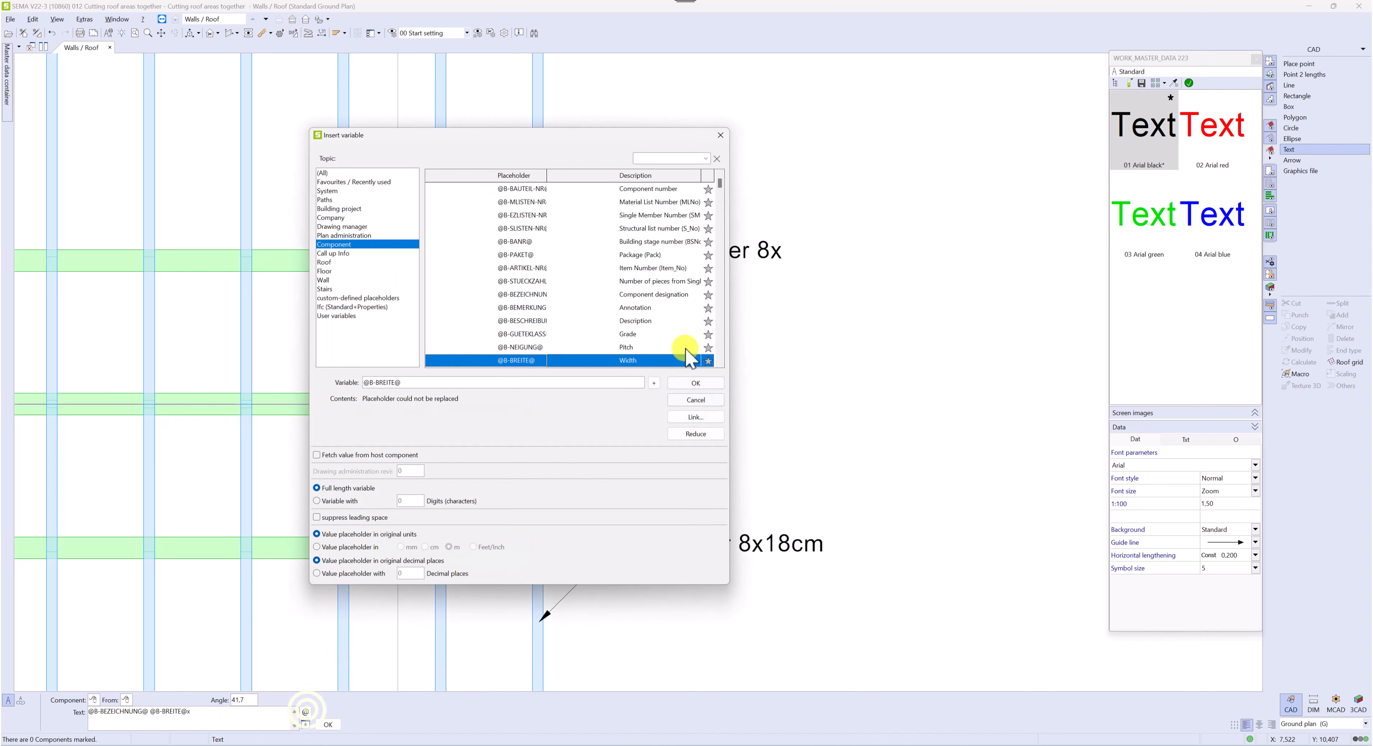
left_click(718, 362)
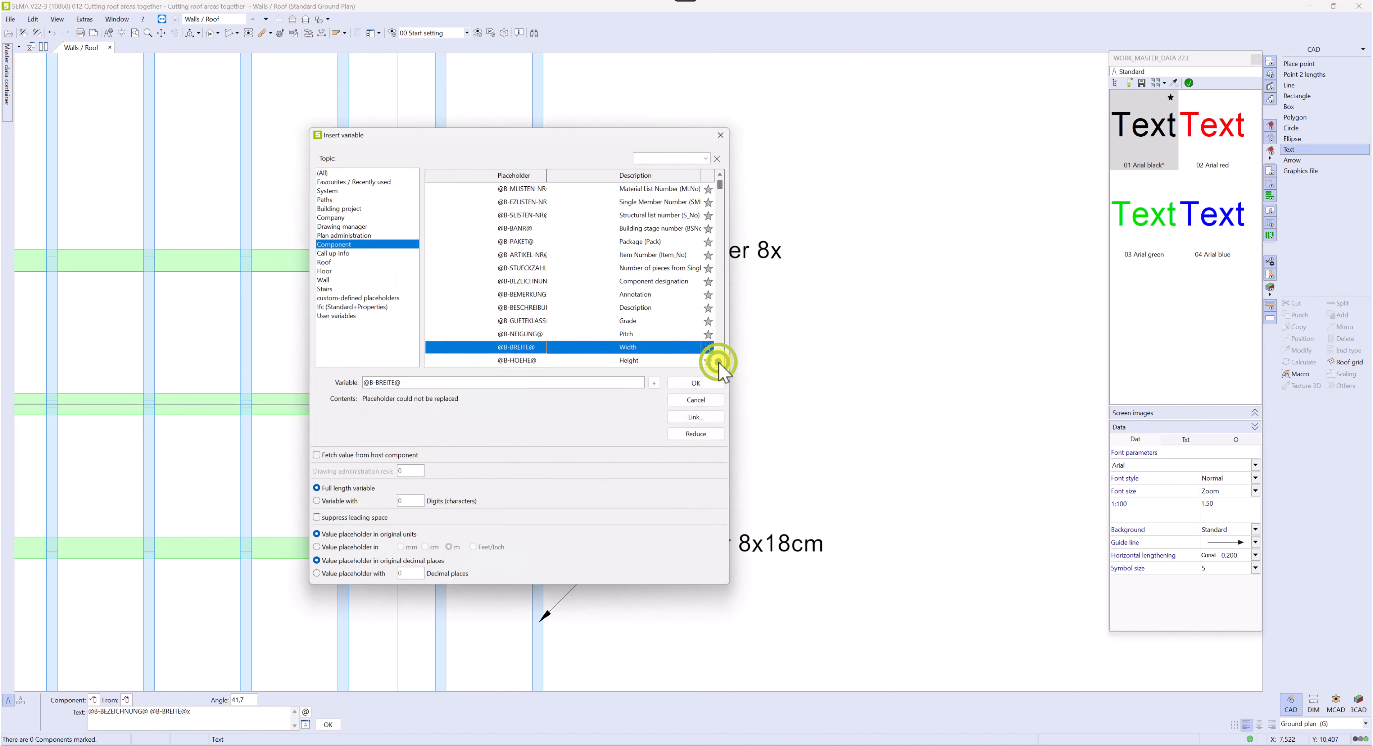
left_click(629, 361)
left_click(696, 383)
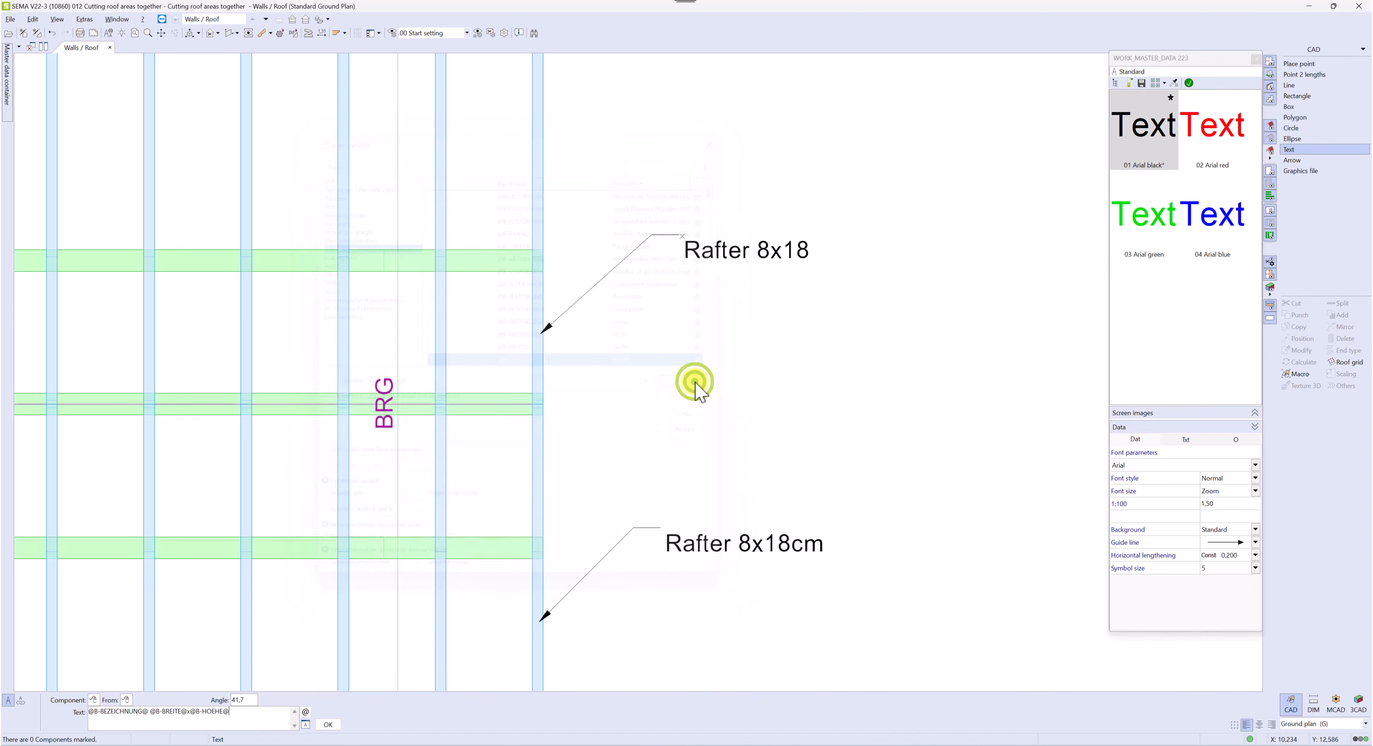
left_click(246, 715)
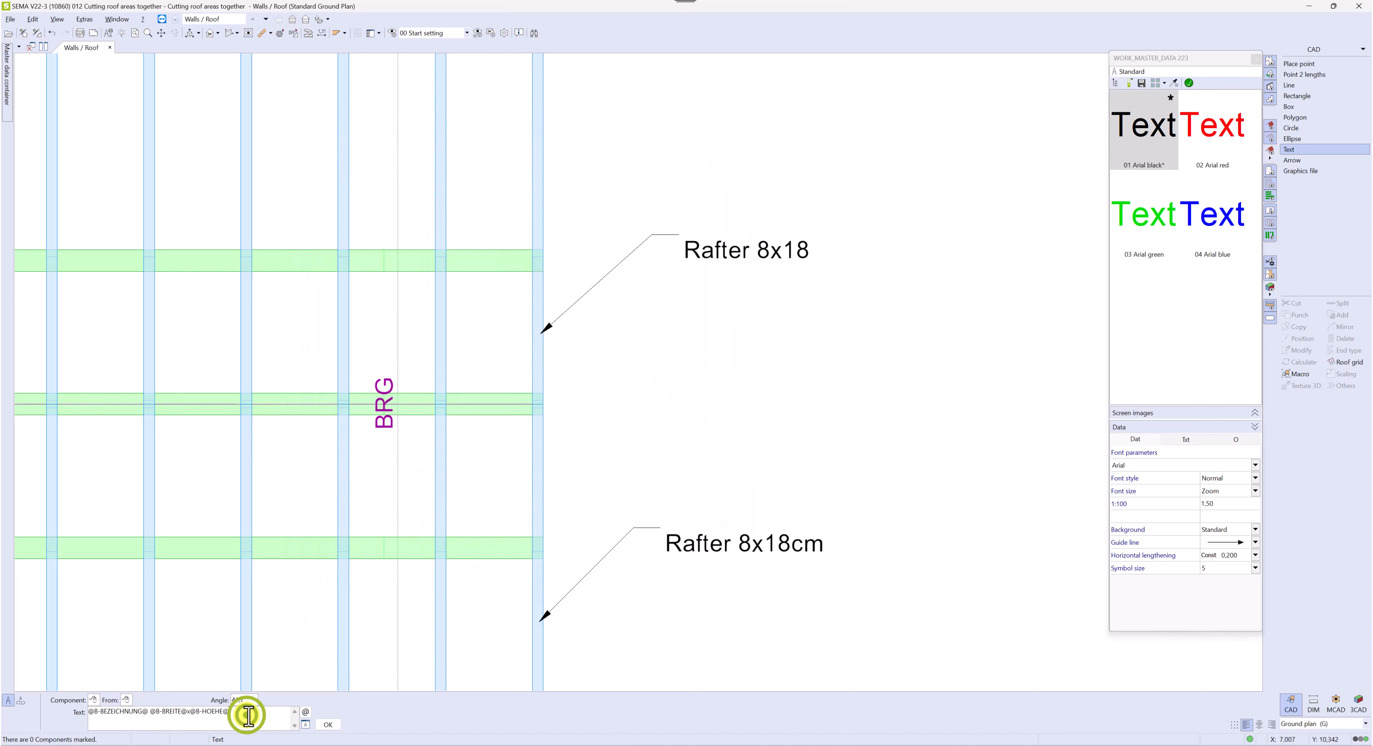
type("cm")
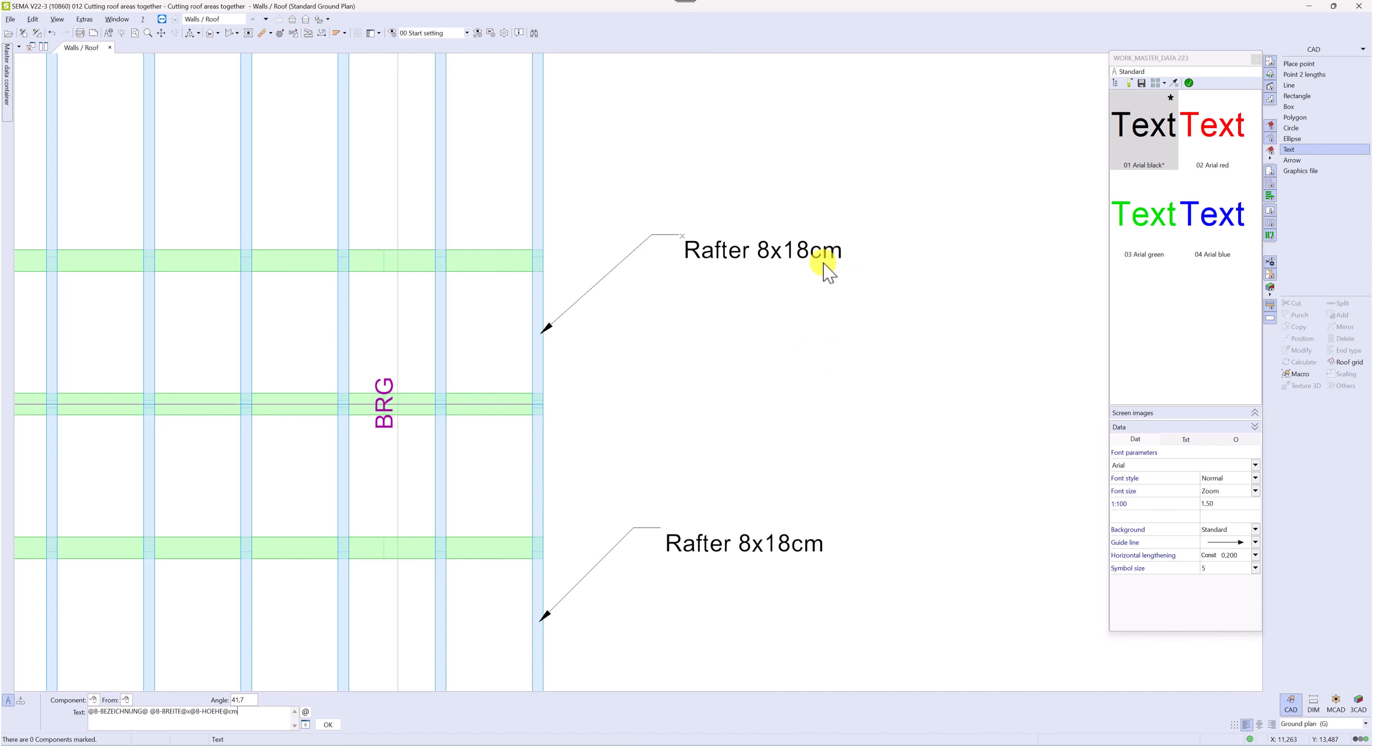
Delete the height placeholder and the "cm" unit from the end of the label text.
left_click(250, 716)
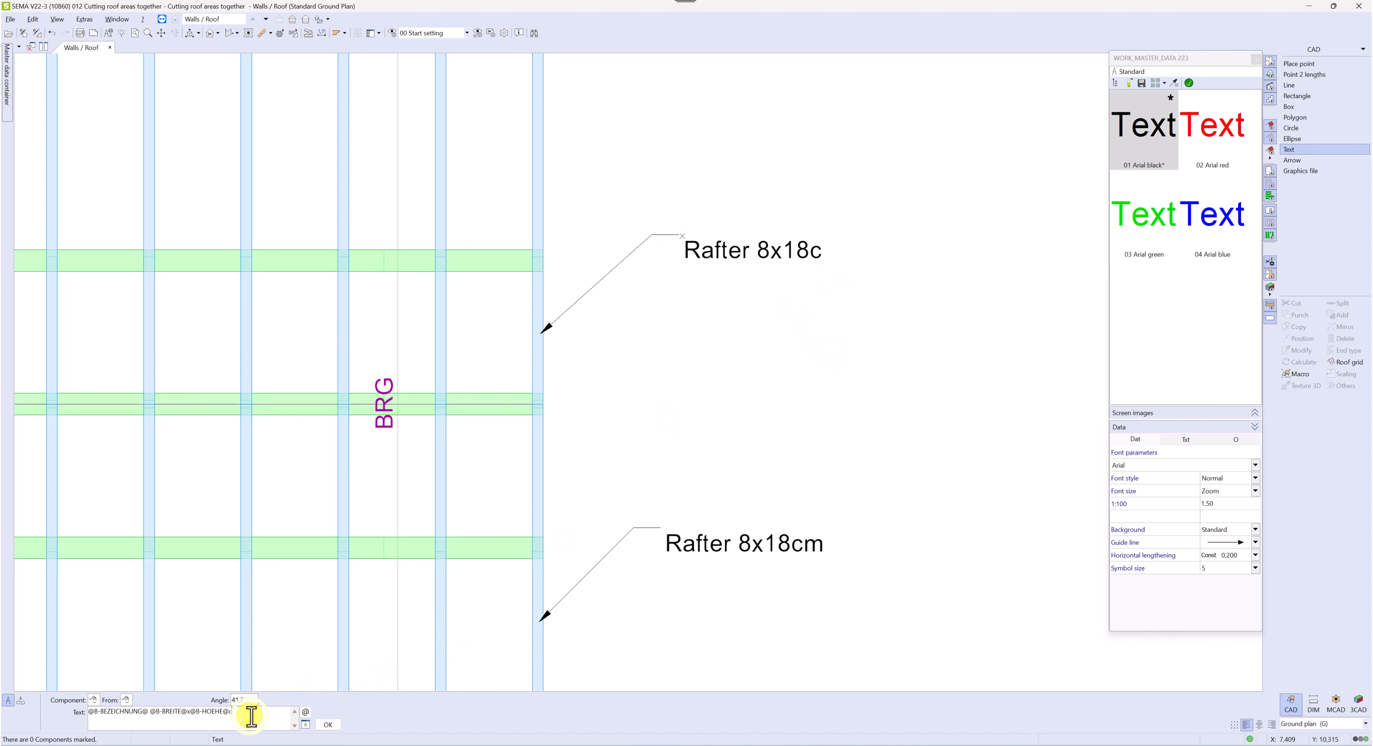
key("BackSpace")
key("BackSpace")
key("BackSpace")
key("BackSpace")
key("BackSpace")
key("BackSpace")
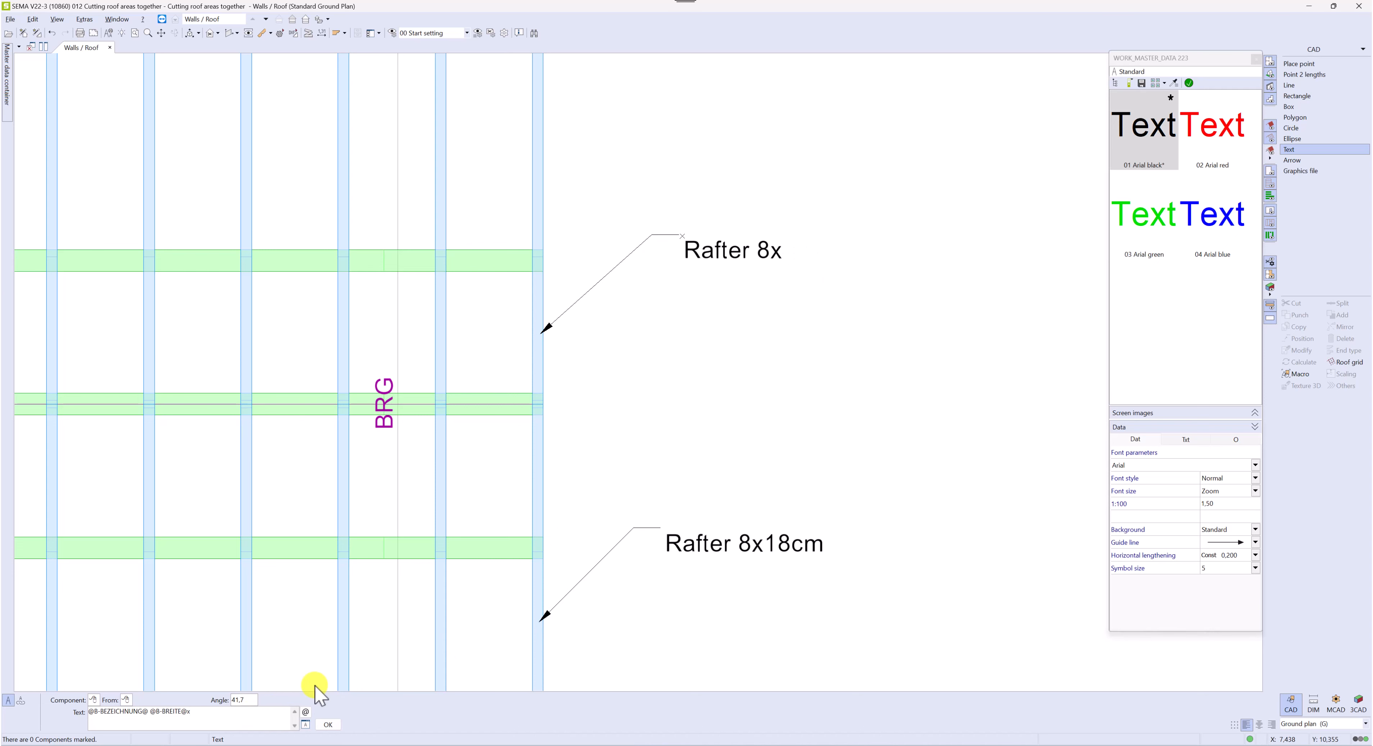
Insert the component height placeholder with its value output in cm at the end of the label text.
left_click(305, 712)
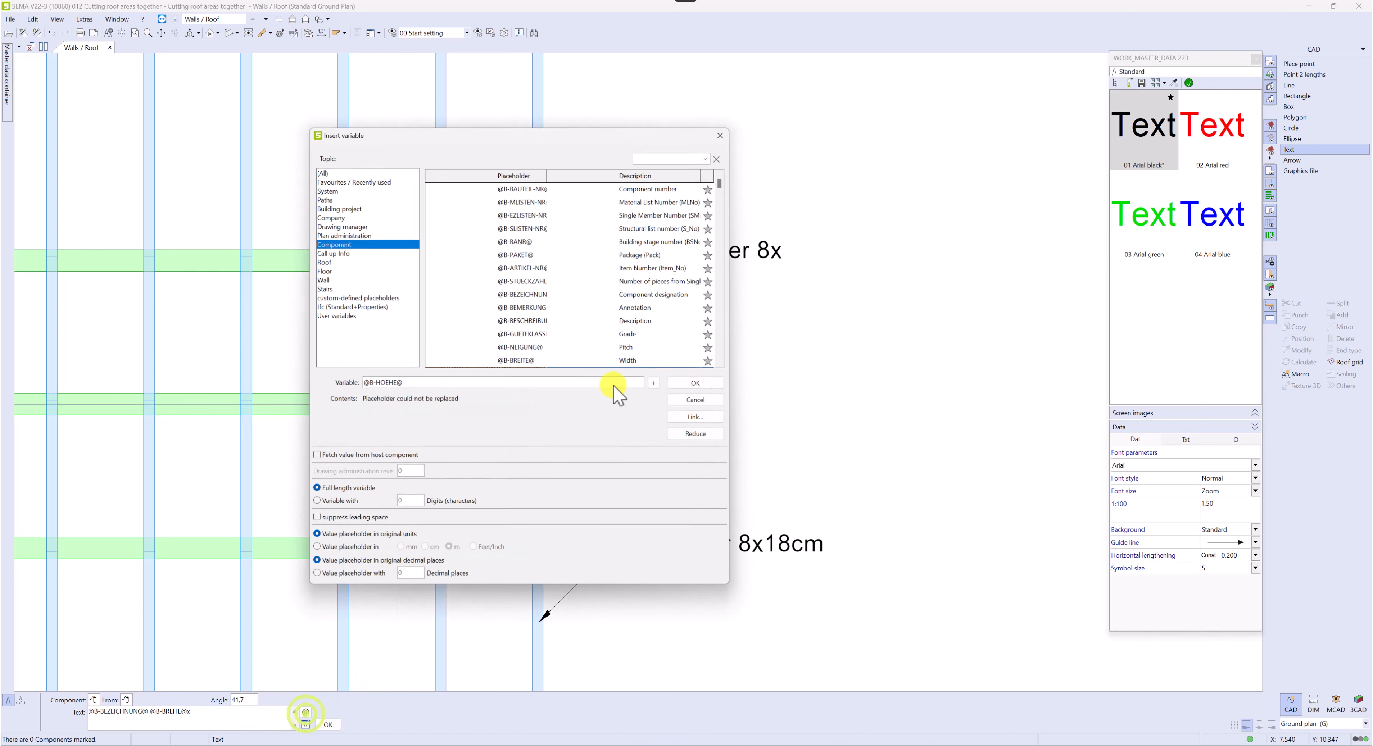
left_click(555, 366)
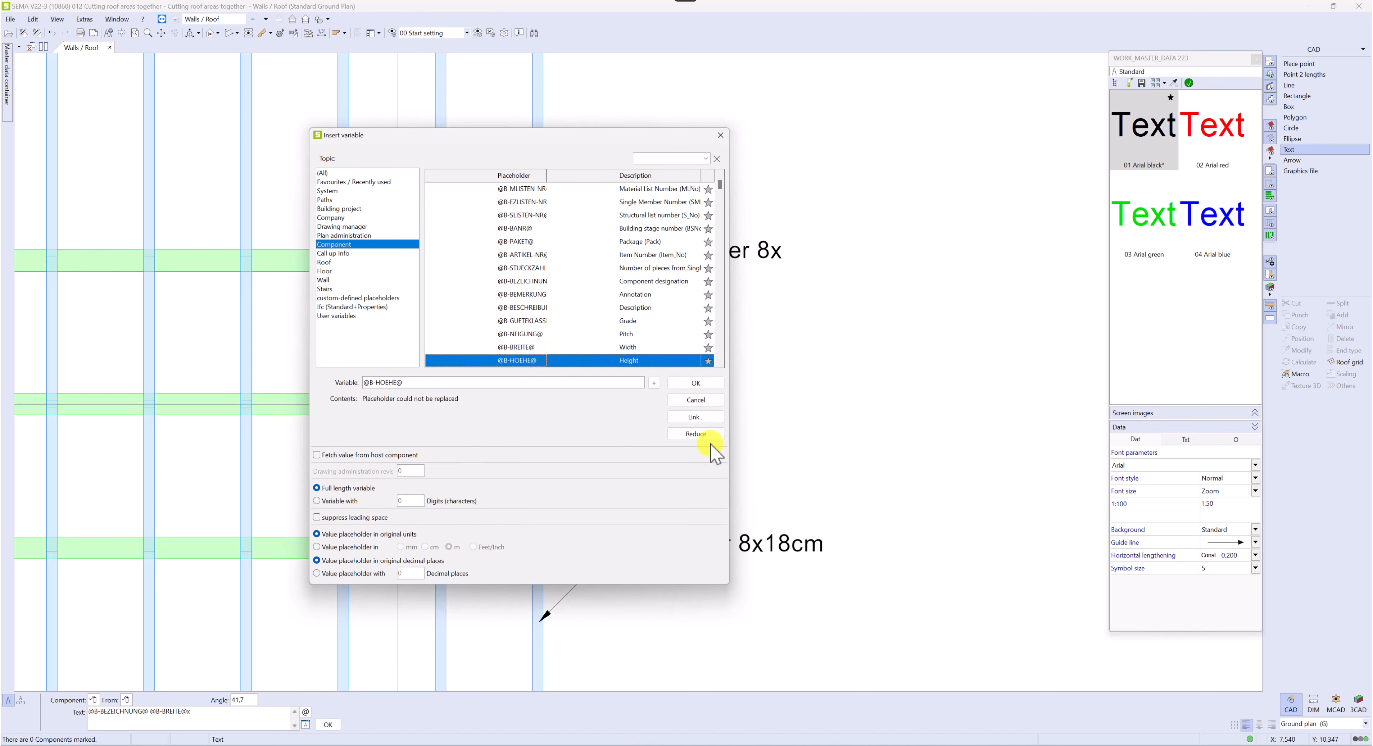
left_click(698, 433)
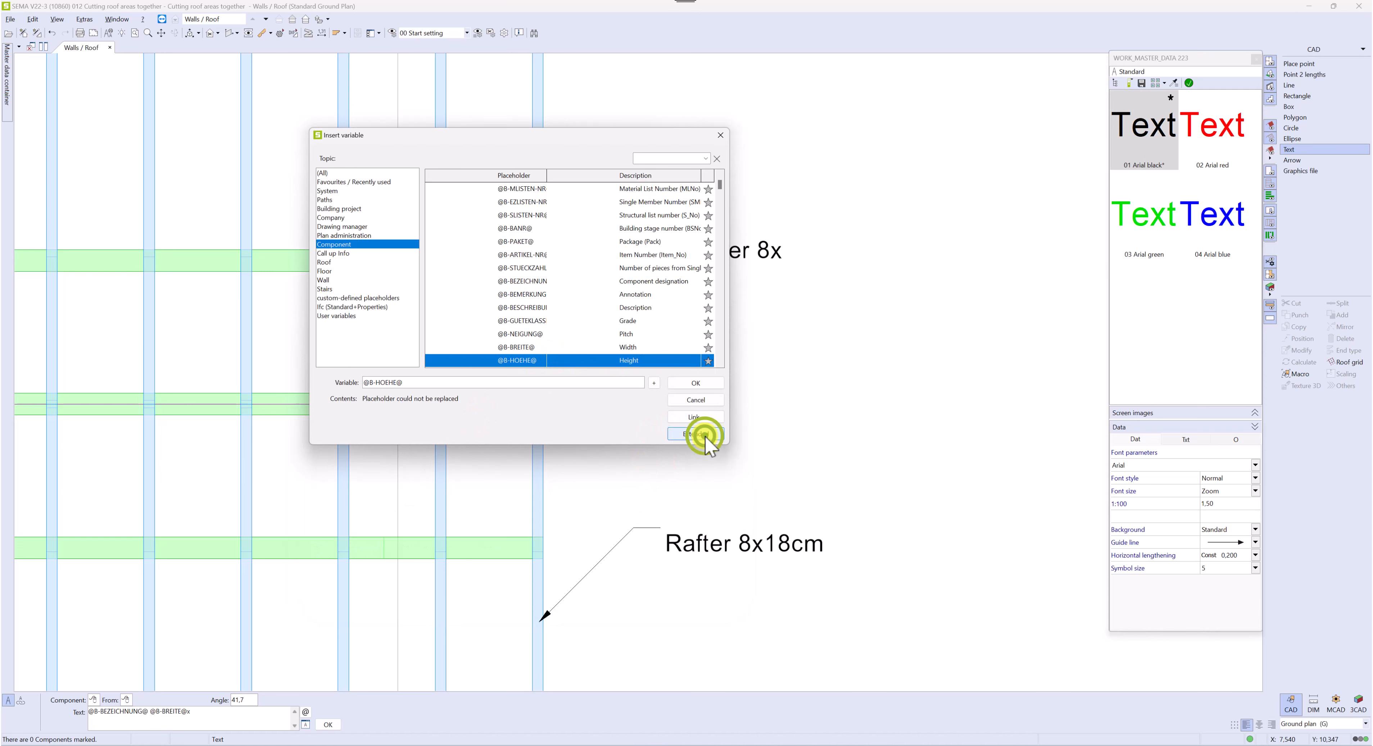
left_click(702, 435)
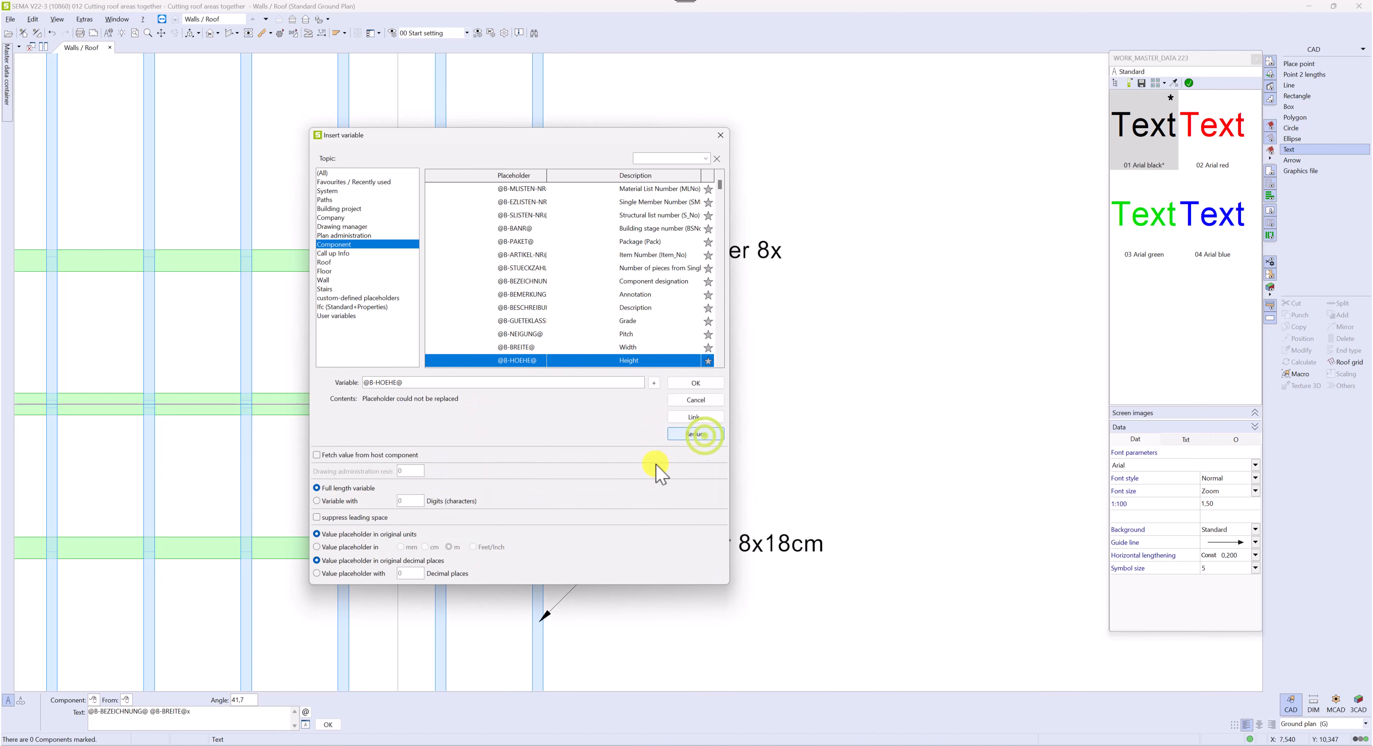
left_click(317, 547)
left_click(425, 547)
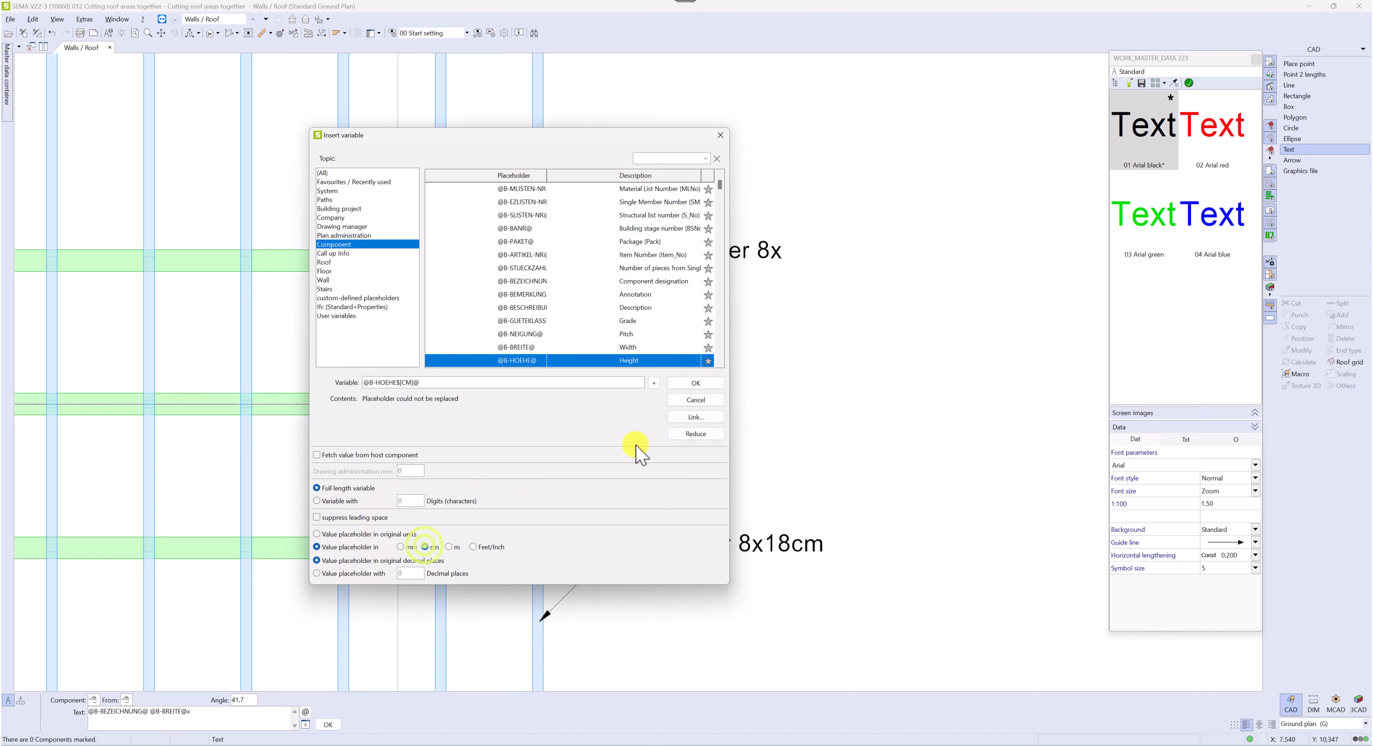
left_click(695, 383)
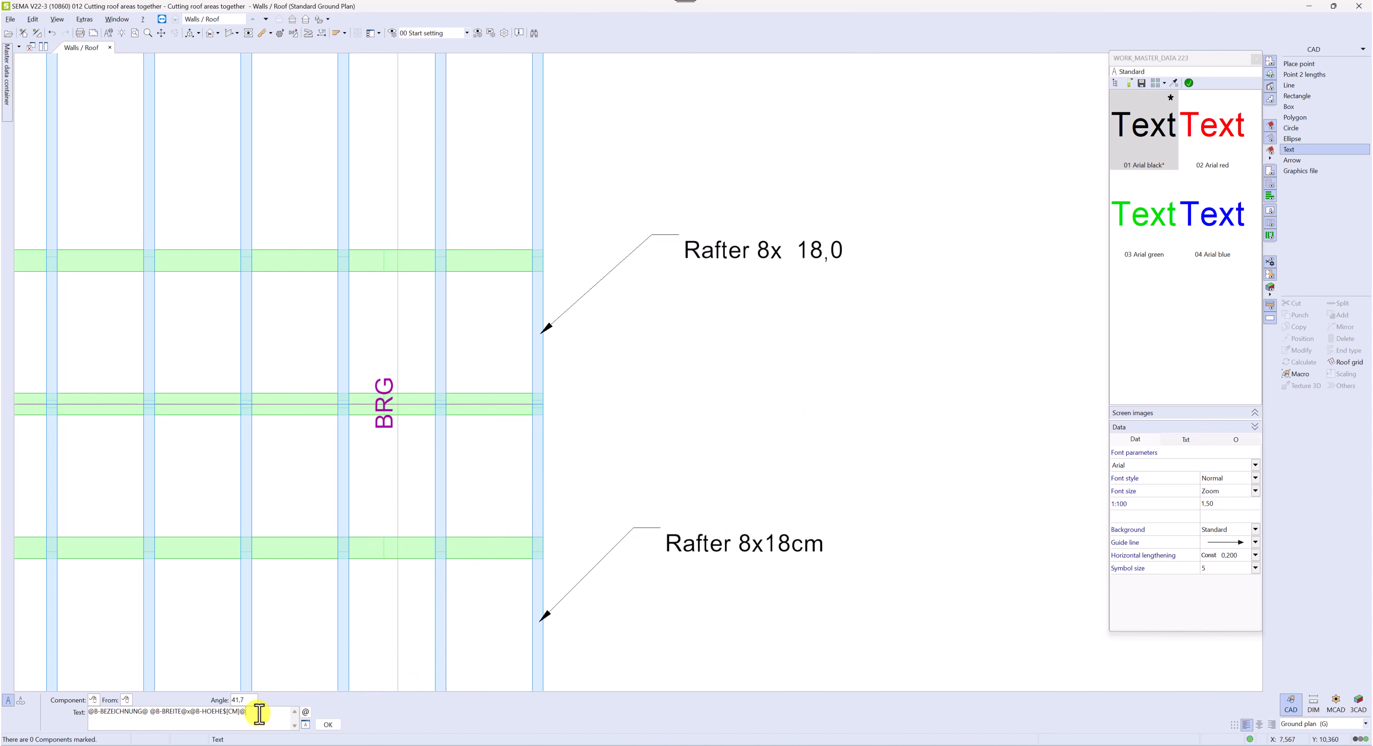
Remove the centimetre-formatted height placeholder from the end of the label text.
key("BackSpace")
key("BackSpace")
key("BackSpace")
key("BackSpace")
key("BackSpace")
key("BackSpace")
key("BackSpace")
key("BackSpace")
key("BackSpace")
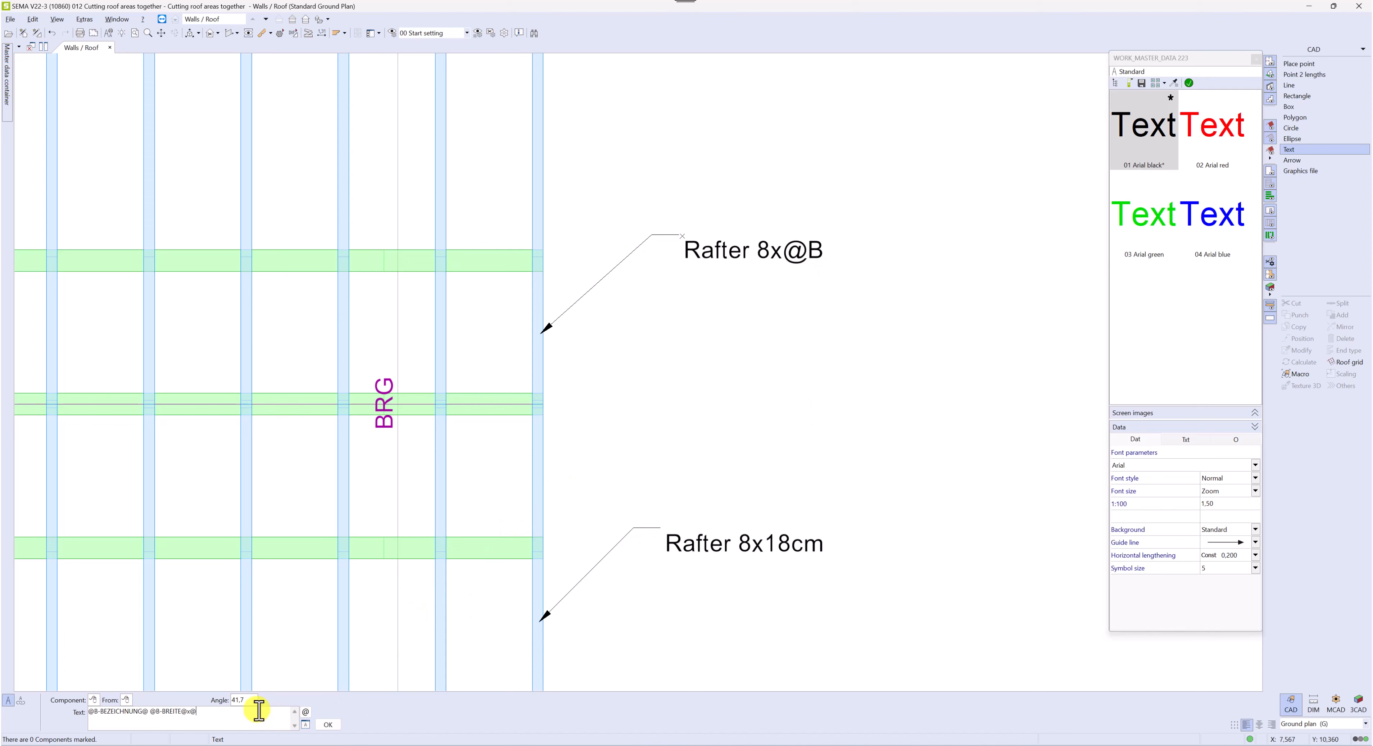
Append the component height placeholder @B-HOEHE@ in original units, followed by "cm", to the label text and finish the label.
left_click(309, 712)
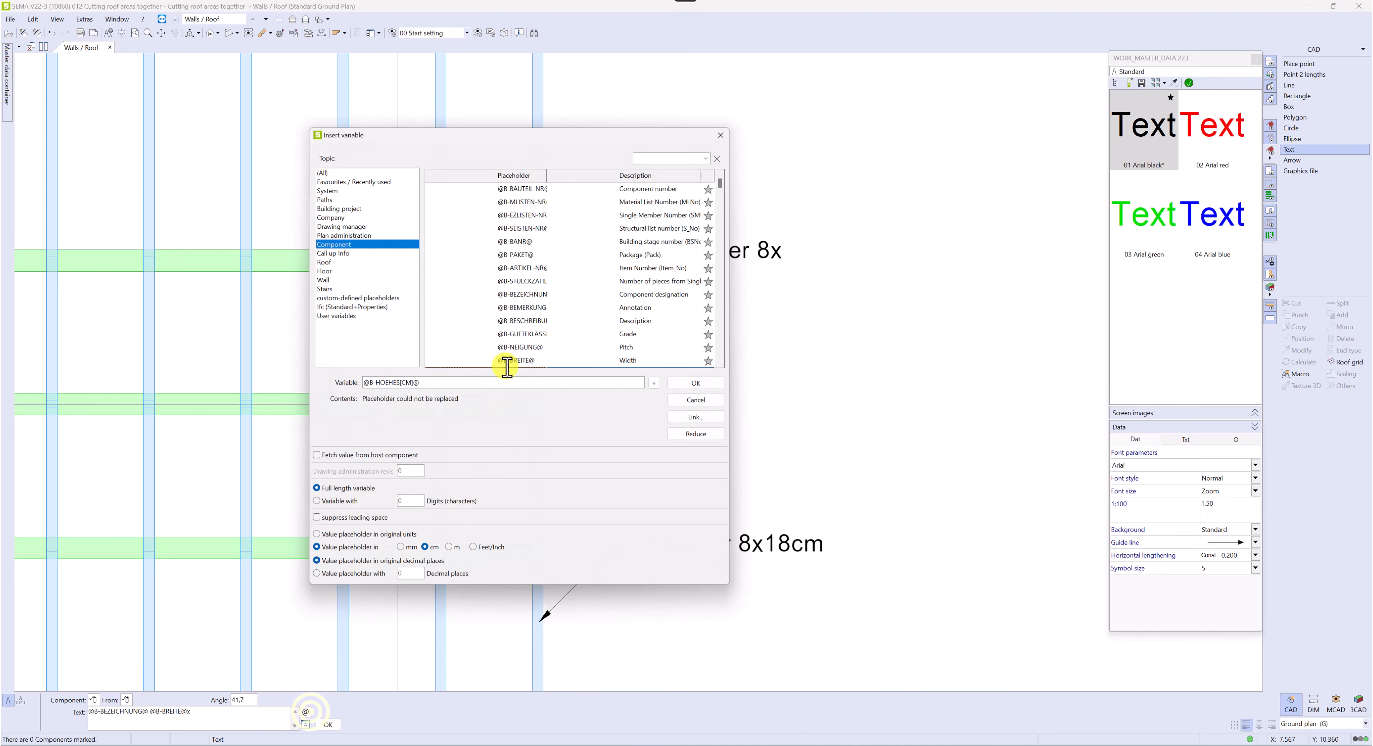
left_click(530, 359)
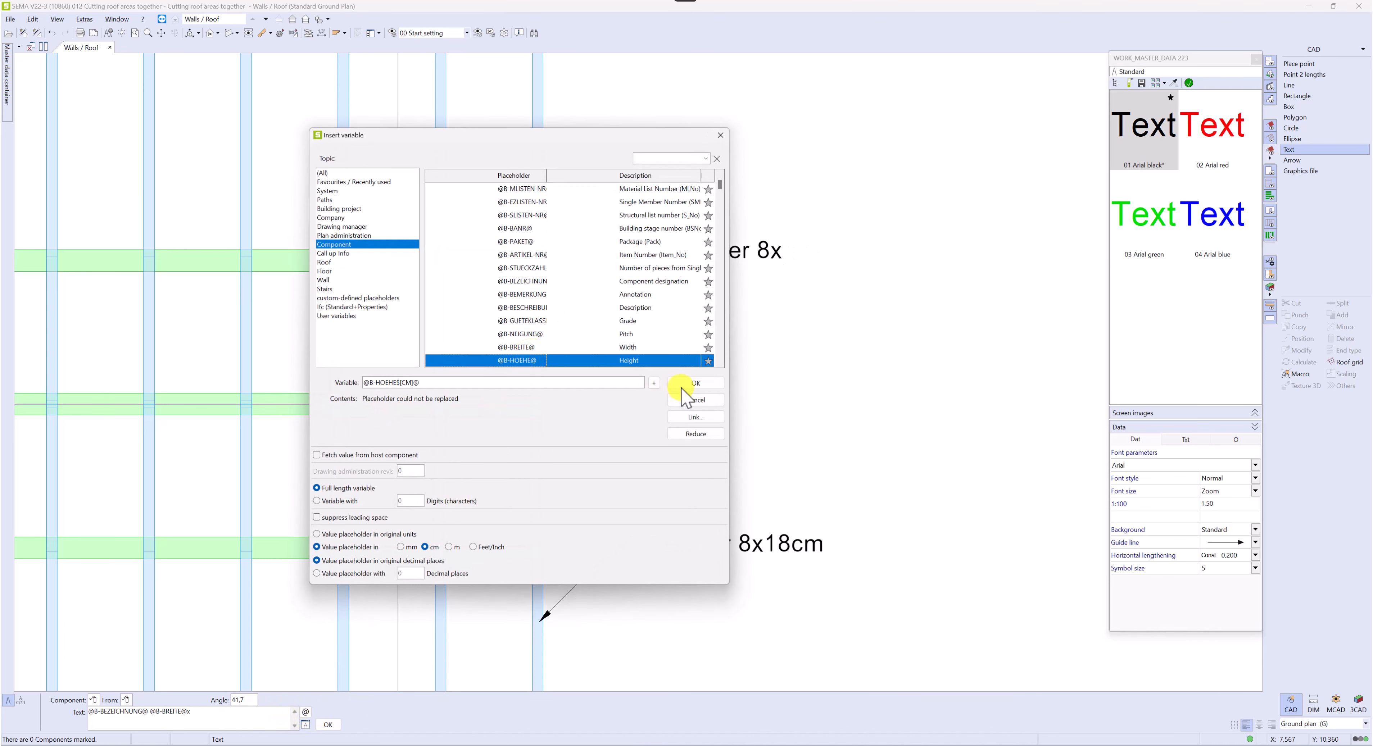
left_click(317, 534)
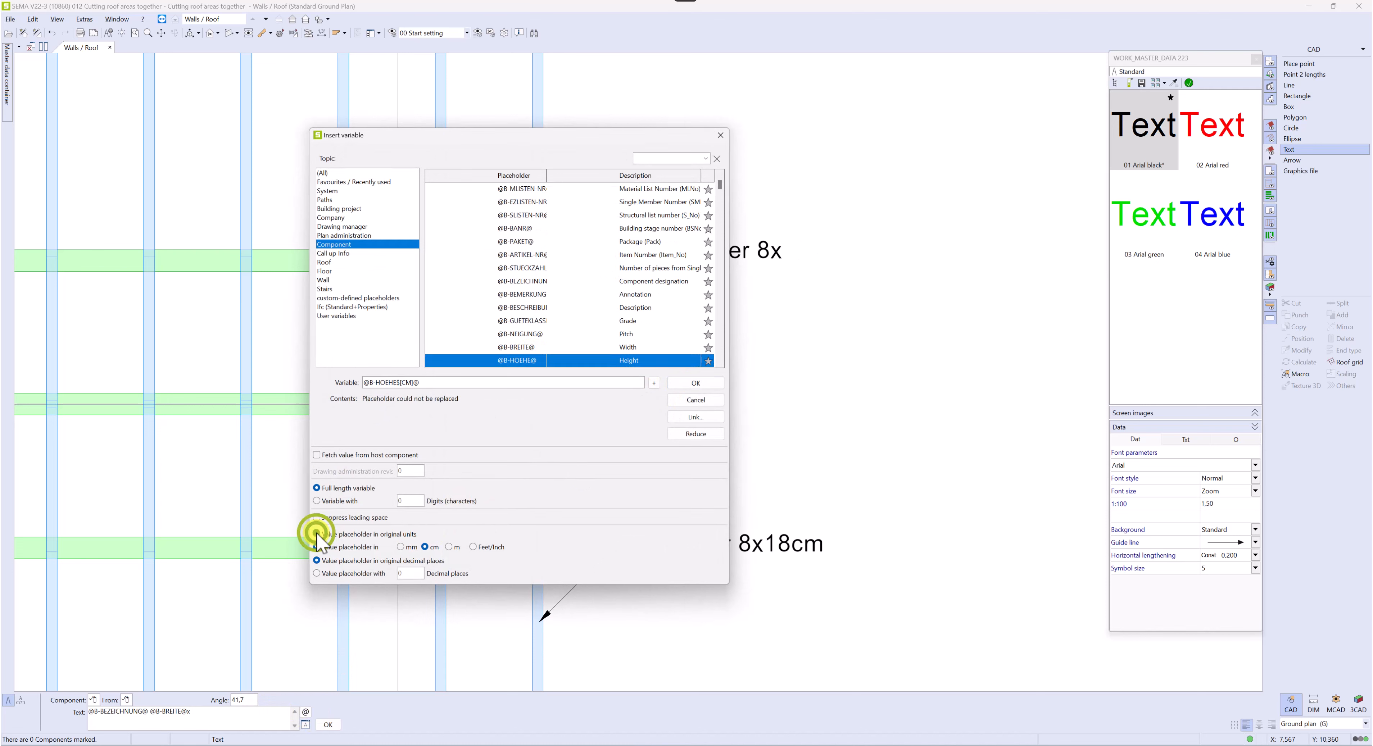
left_click(695, 384)
left_click(245, 716)
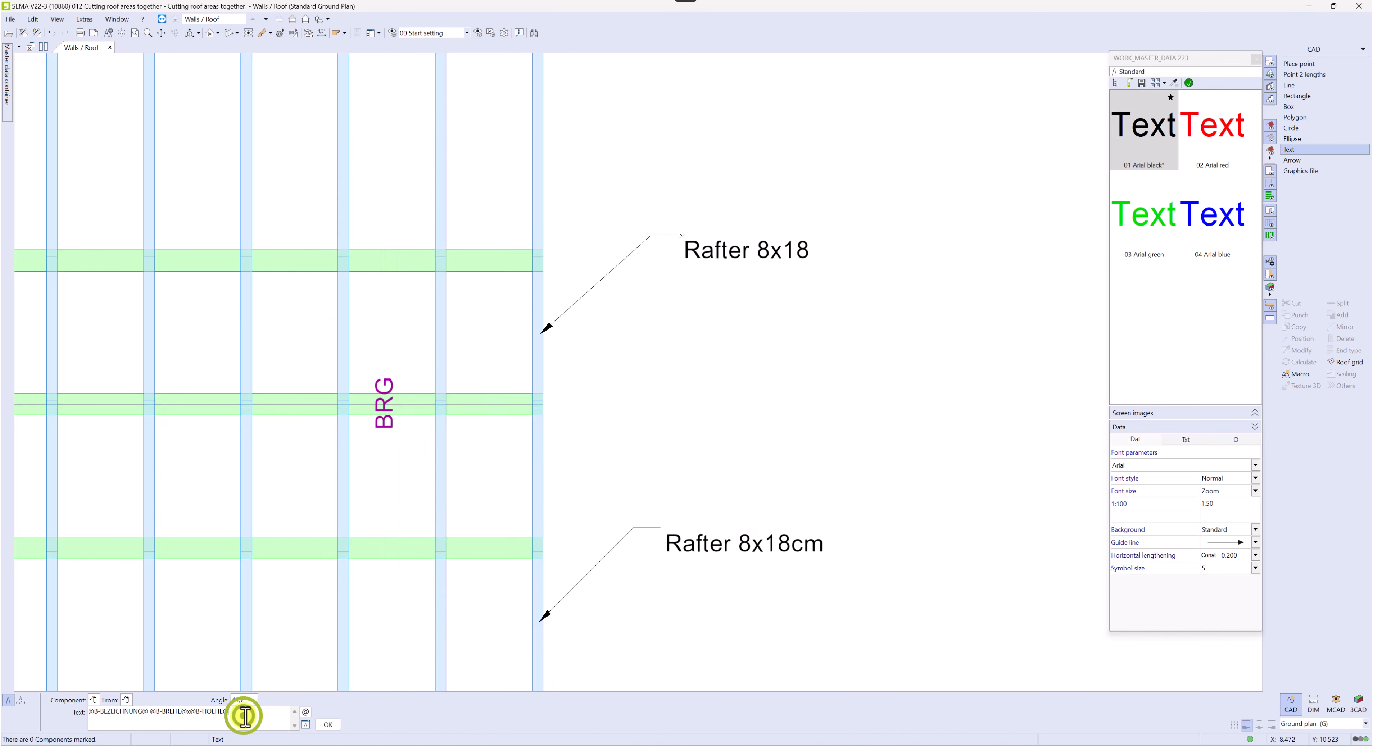
left_click(329, 724)
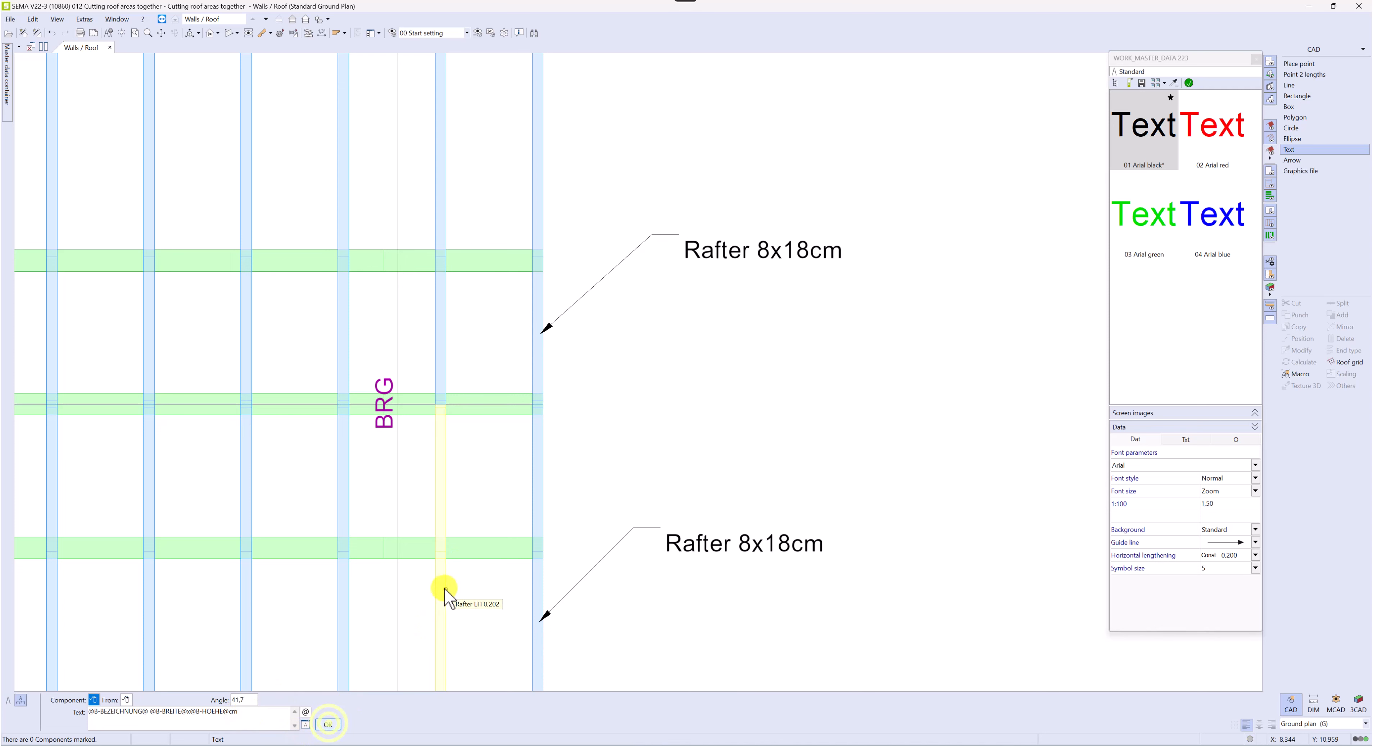
right_click(571, 491)
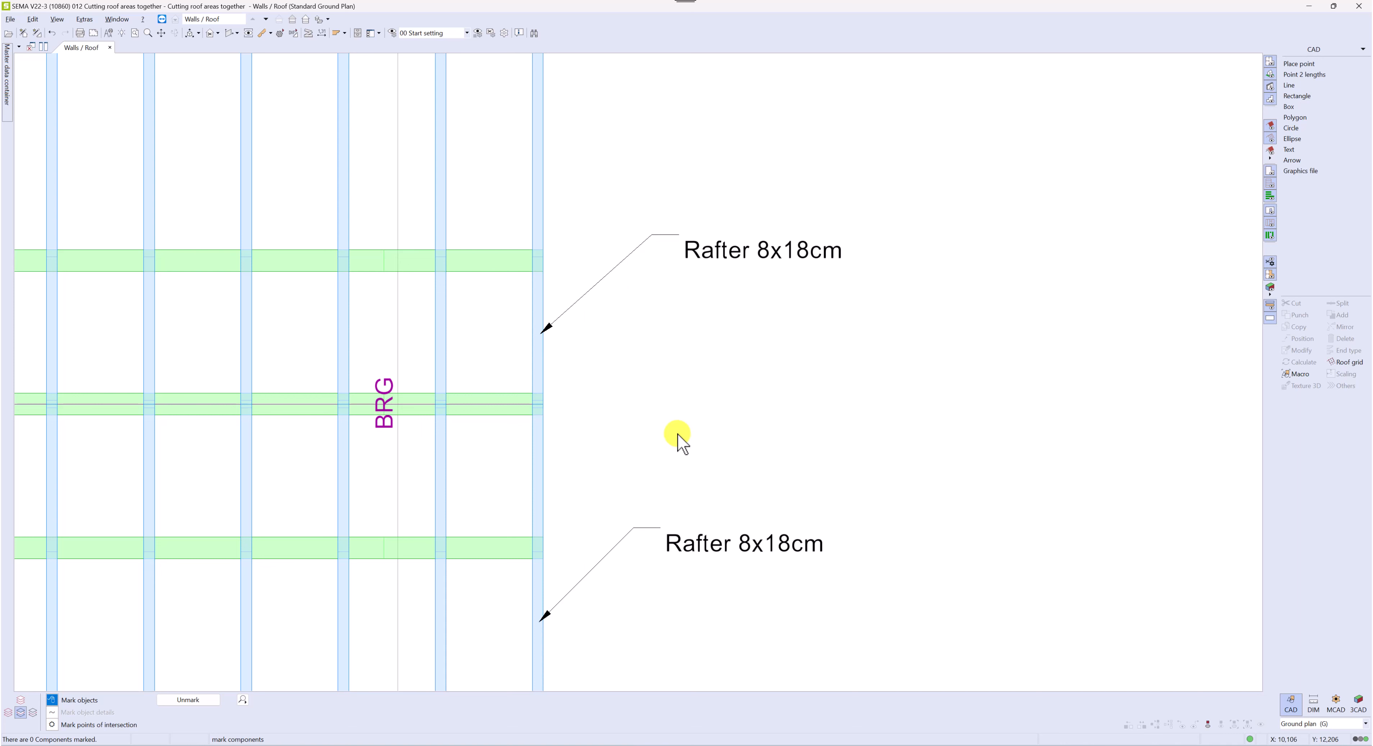
Save the upper rafter label as a new text master data entry named "DES+DIM" in the Standard folder.
double_click(753, 254)
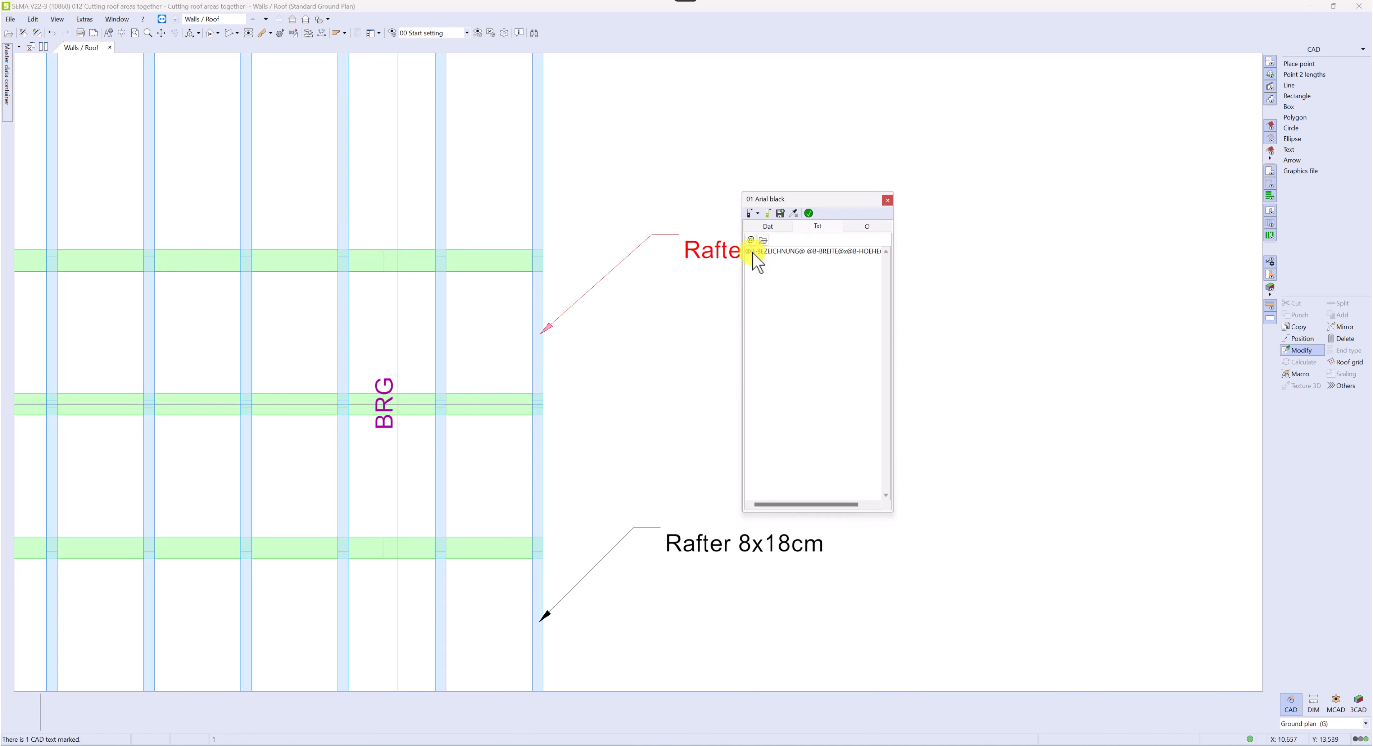
left_click(780, 212)
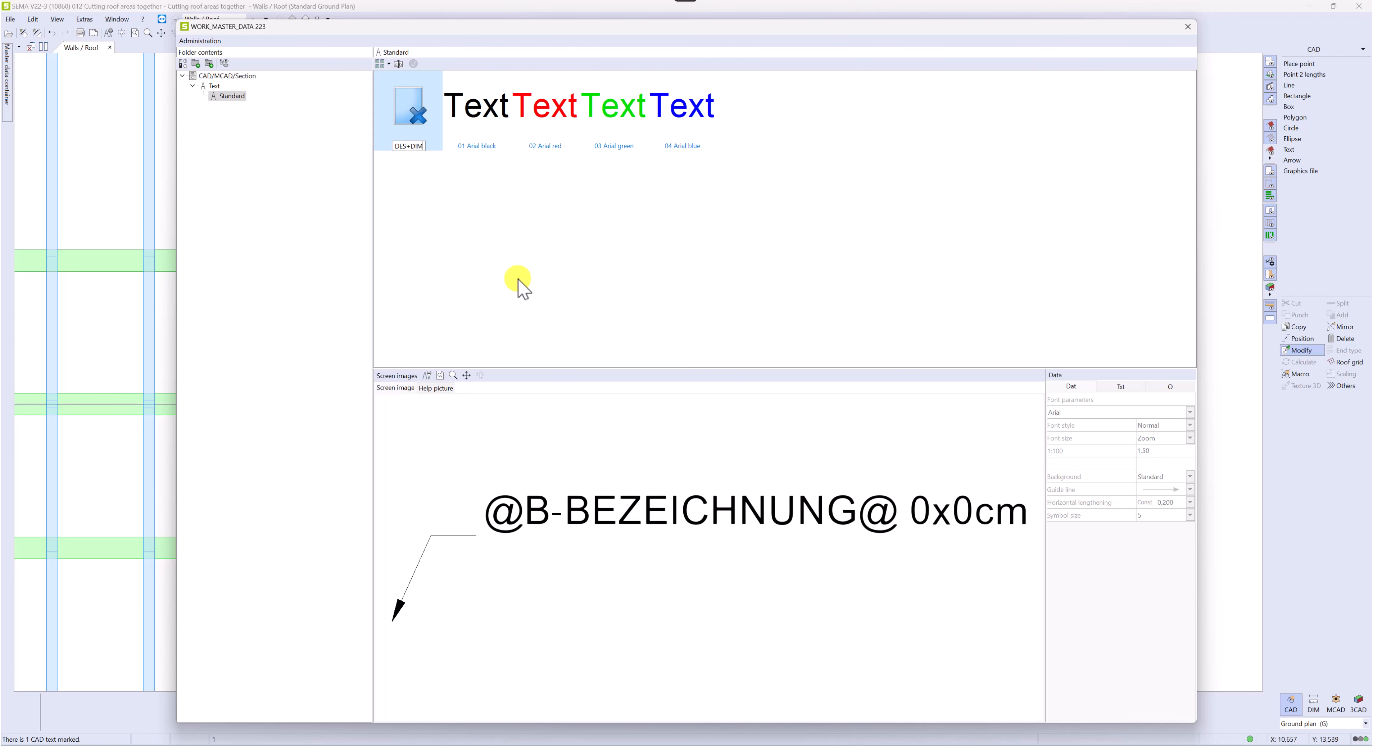
key("Return")
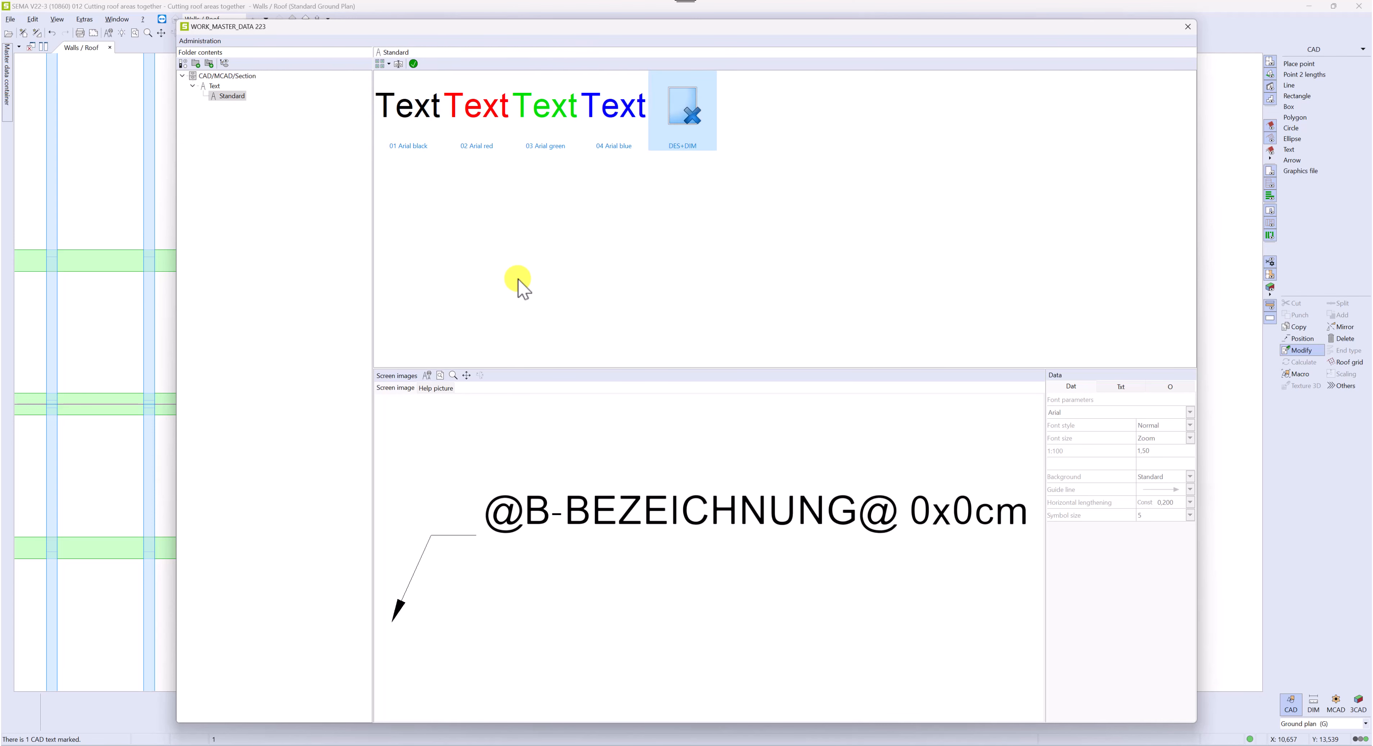
left_click(413, 63)
left_click(809, 213)
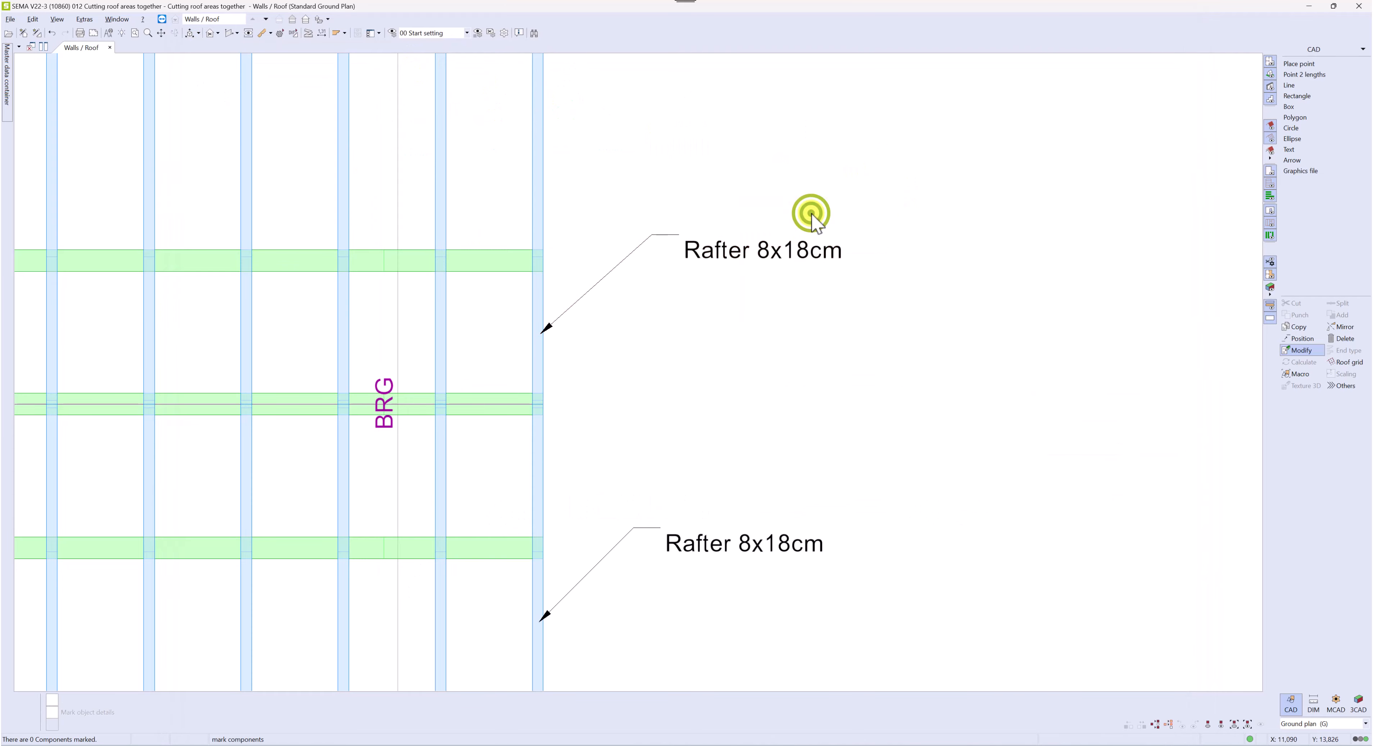
key("Escape")
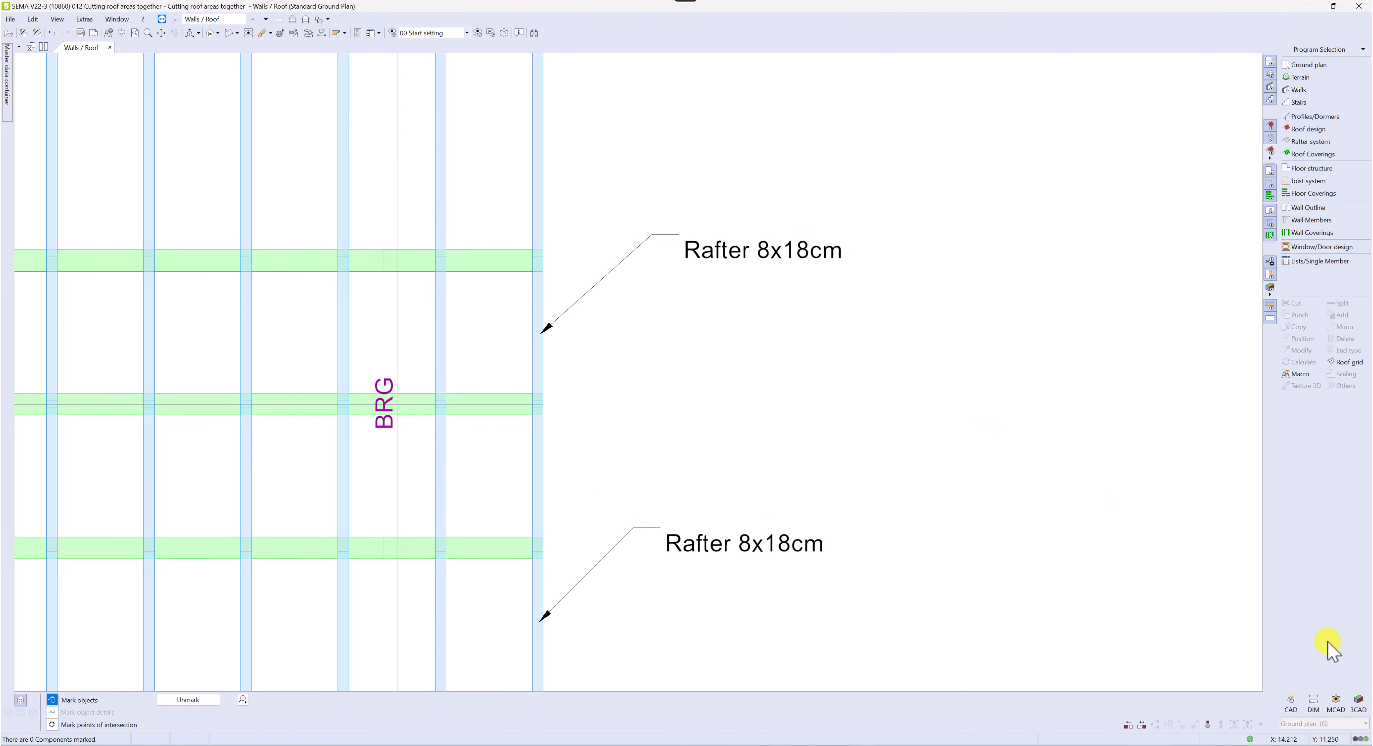
Label the purlin just above the upper rafter label with a guide-line text from the DES+DIM master data.
left_click(1294, 701)
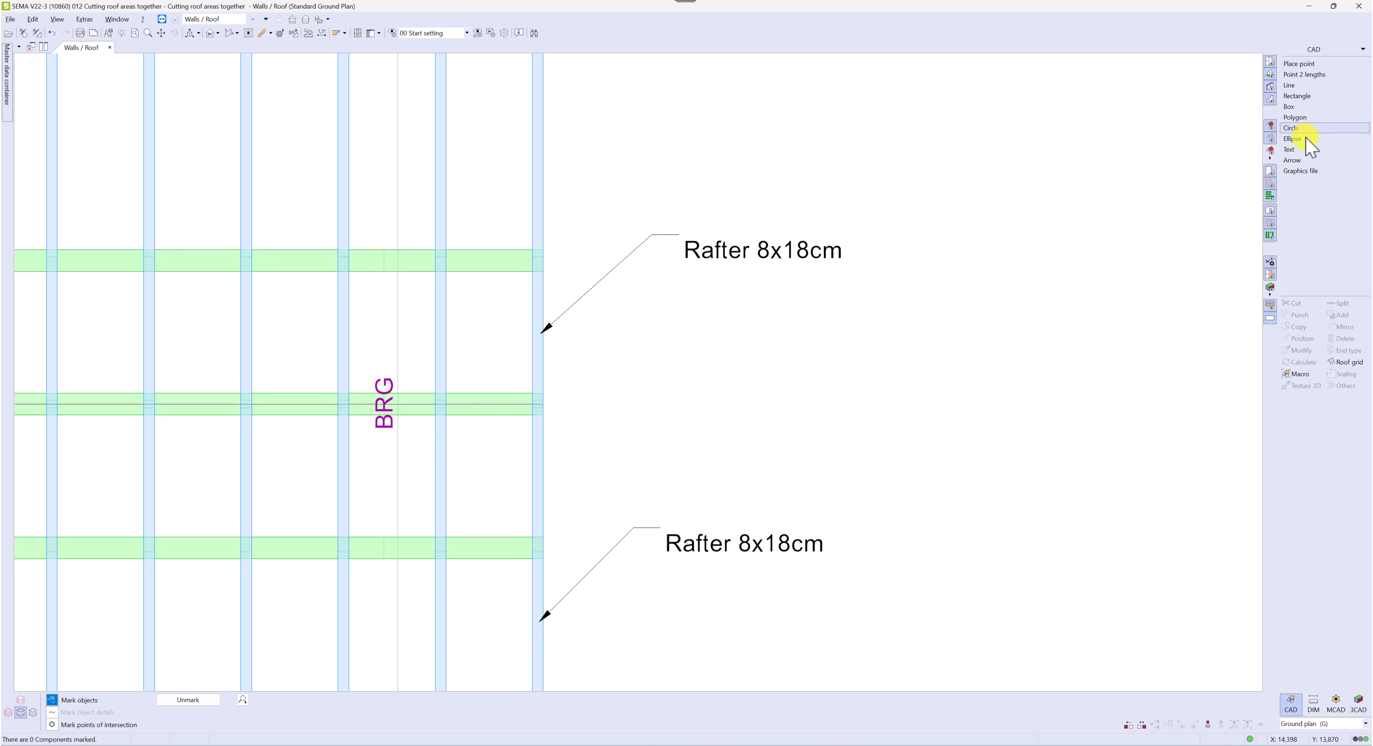
left_click(1300, 149)
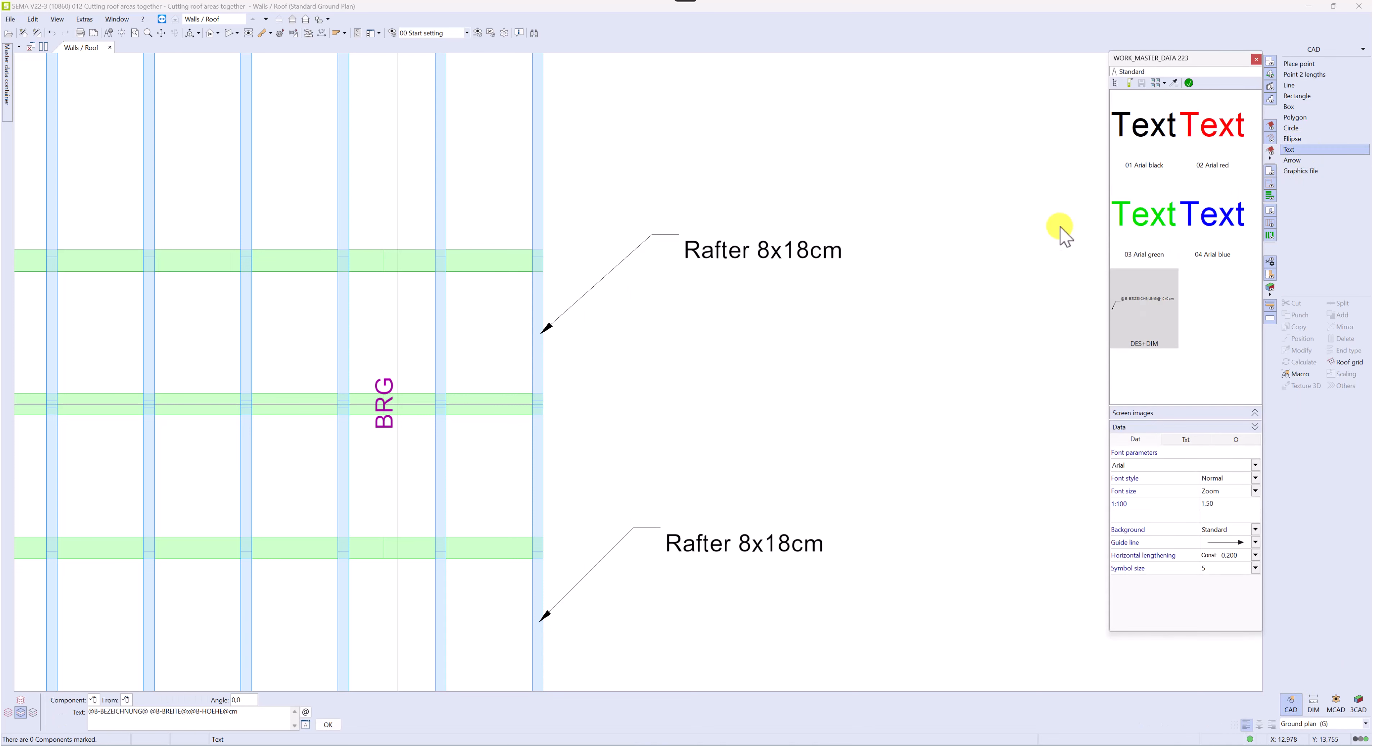
left_click(1141, 308)
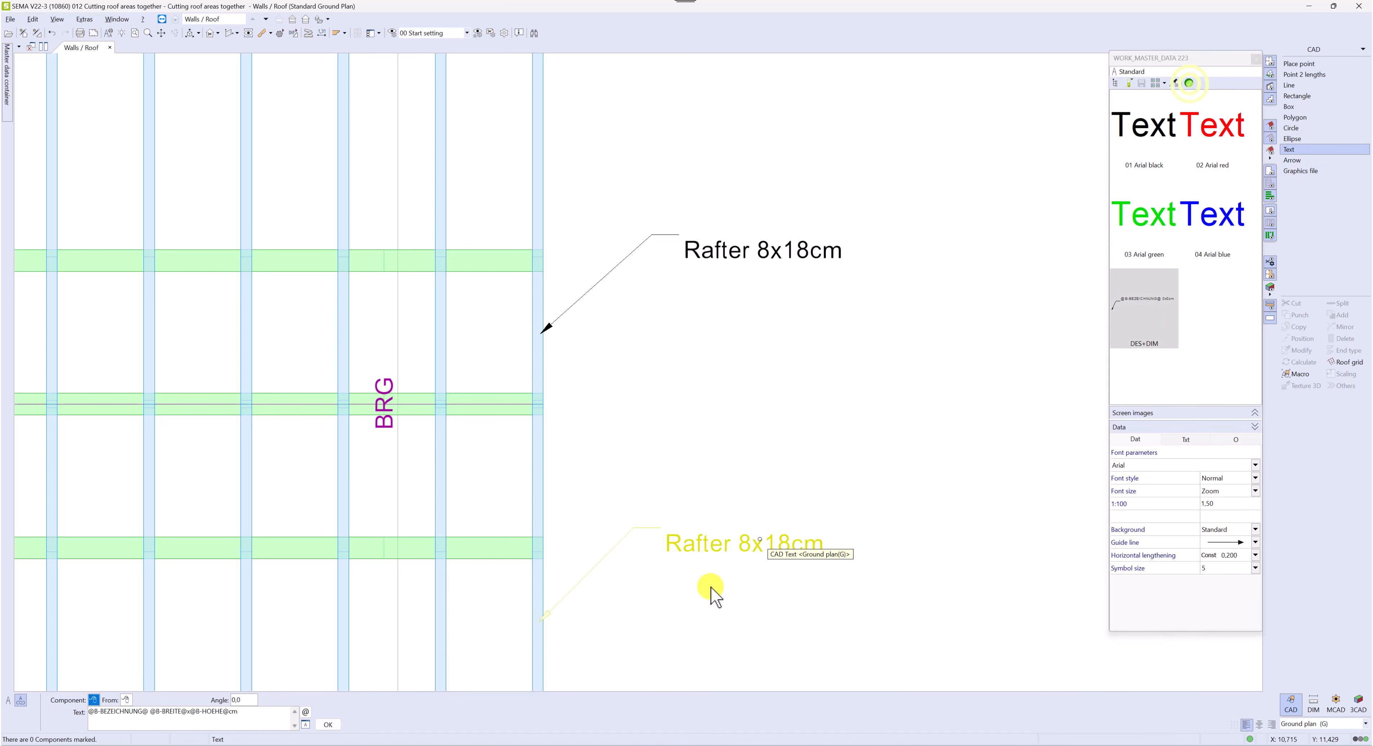
scroll(688, 617, "down", 2)
scroll(687, 616, "down", 1)
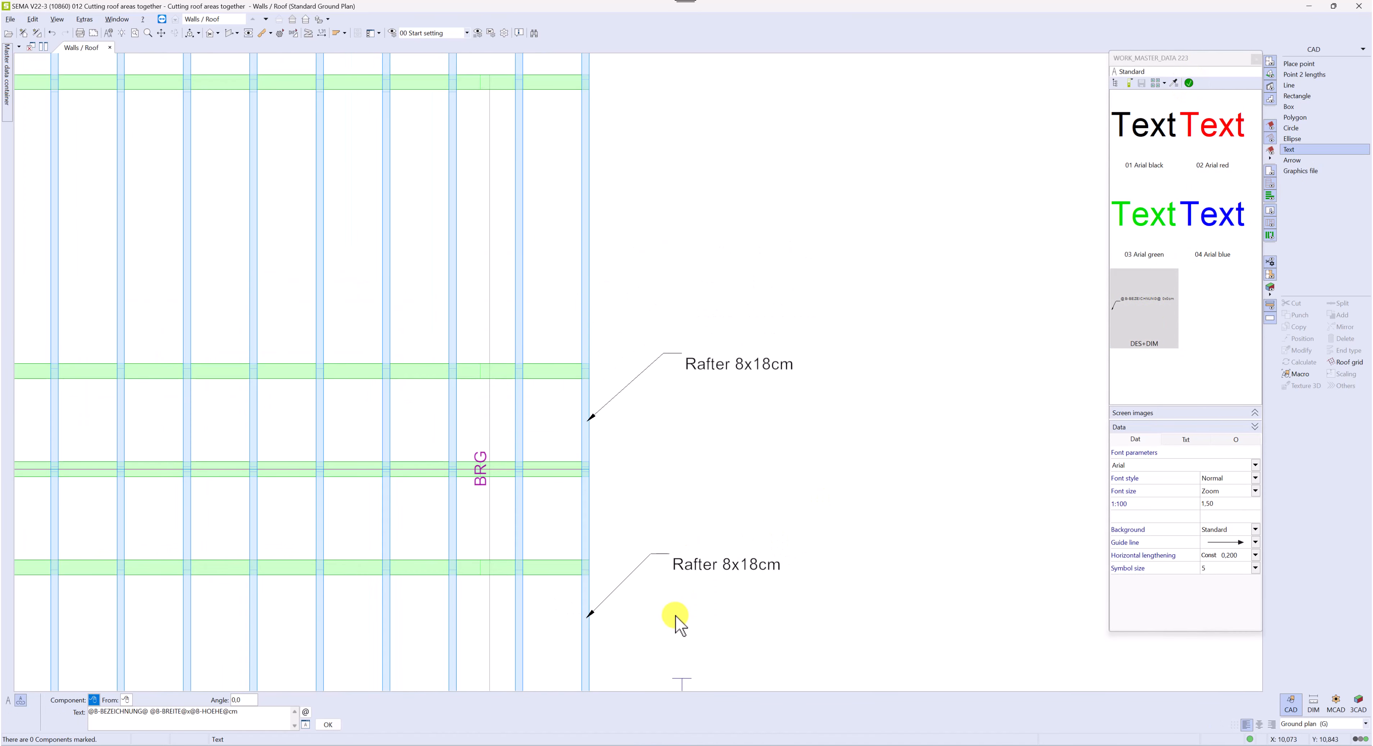
scroll(650, 618, "down", 1)
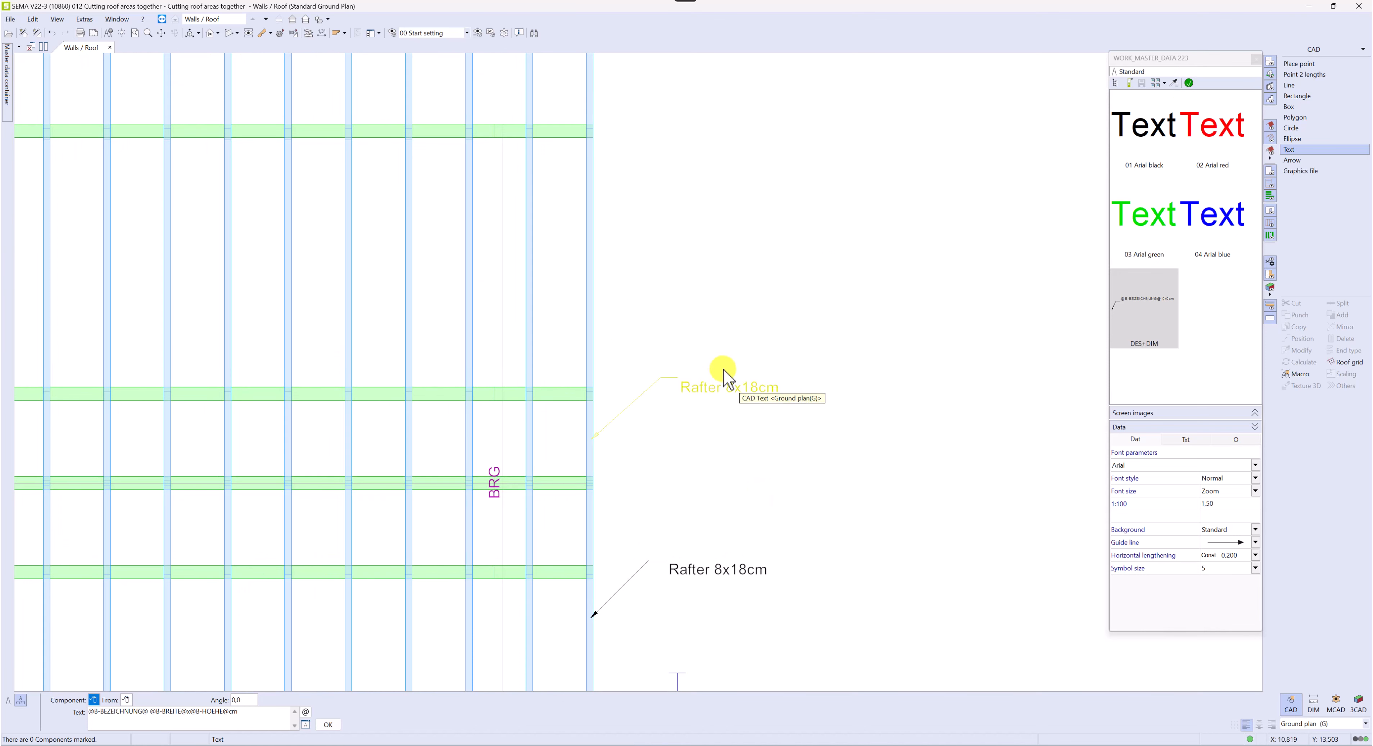
scroll(582, 445, "up", 2)
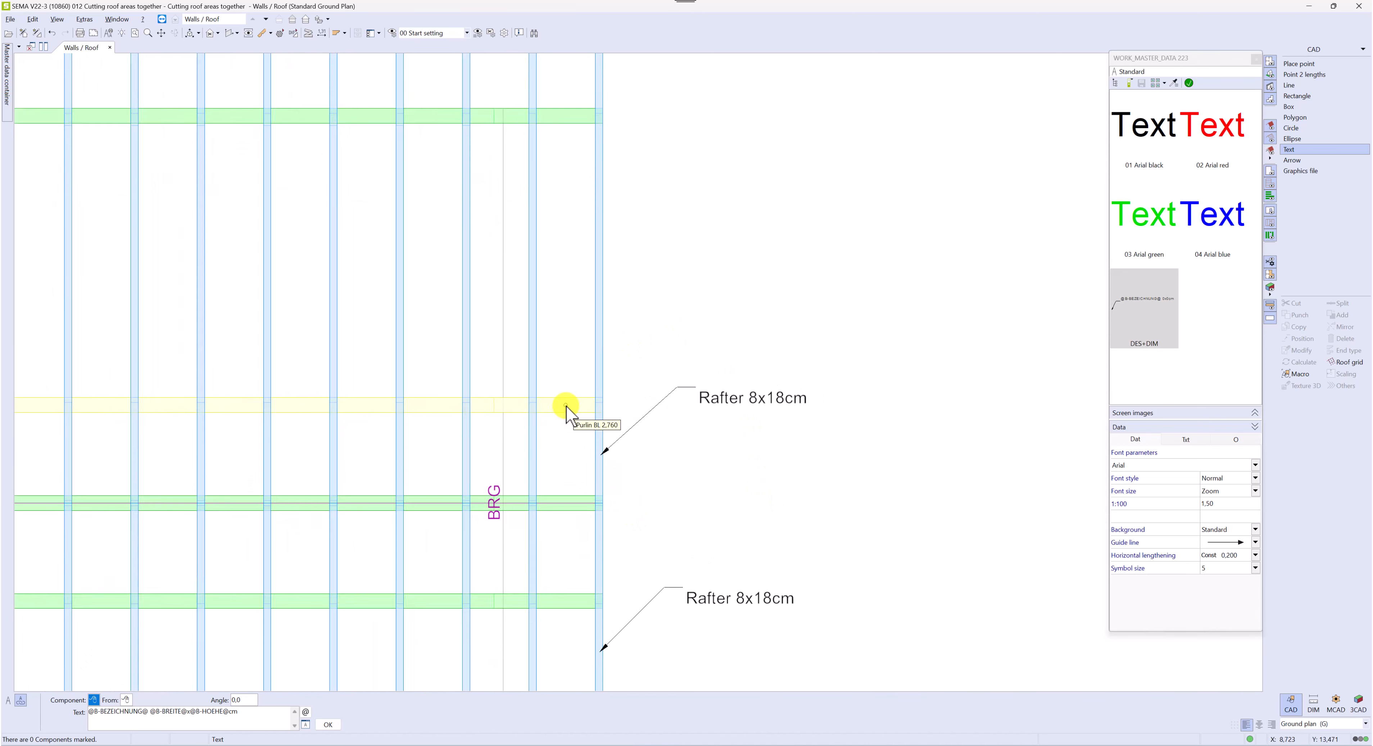
left_click(560, 404)
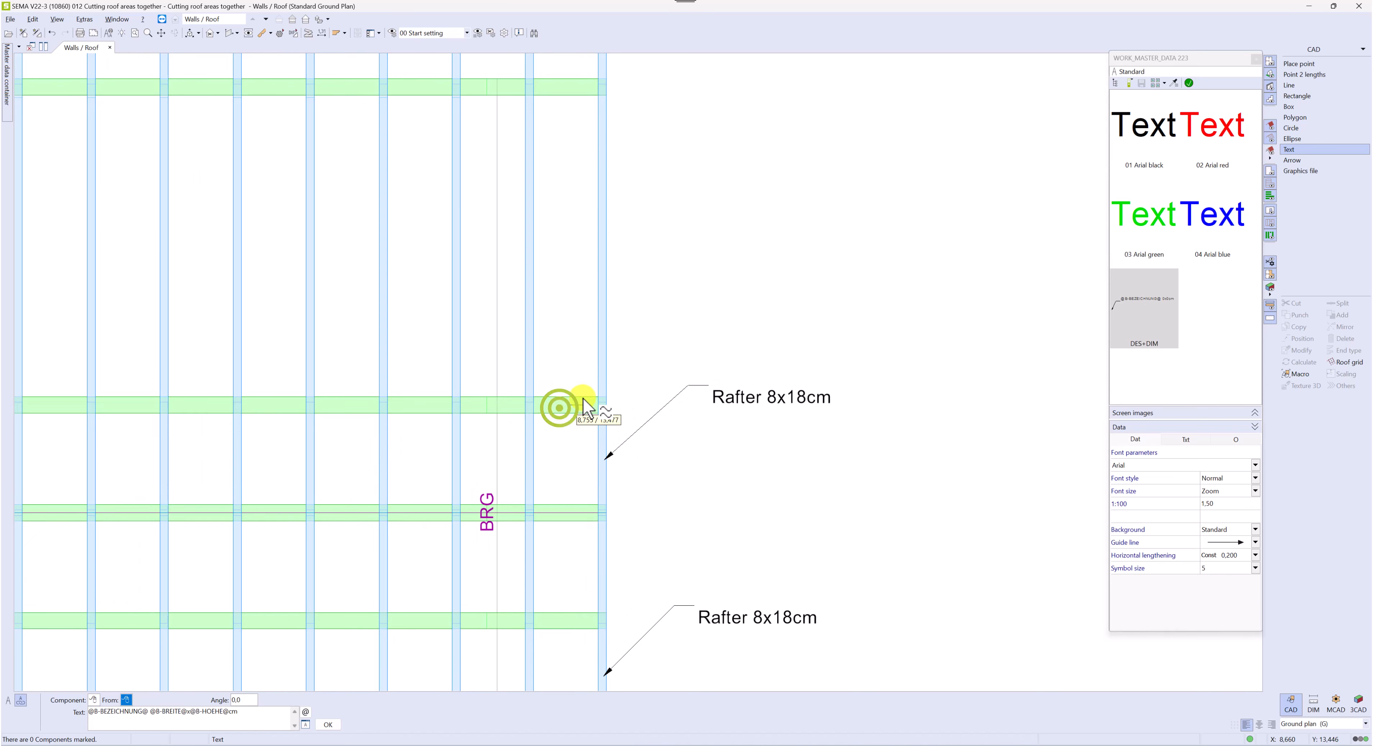
left_click(711, 260)
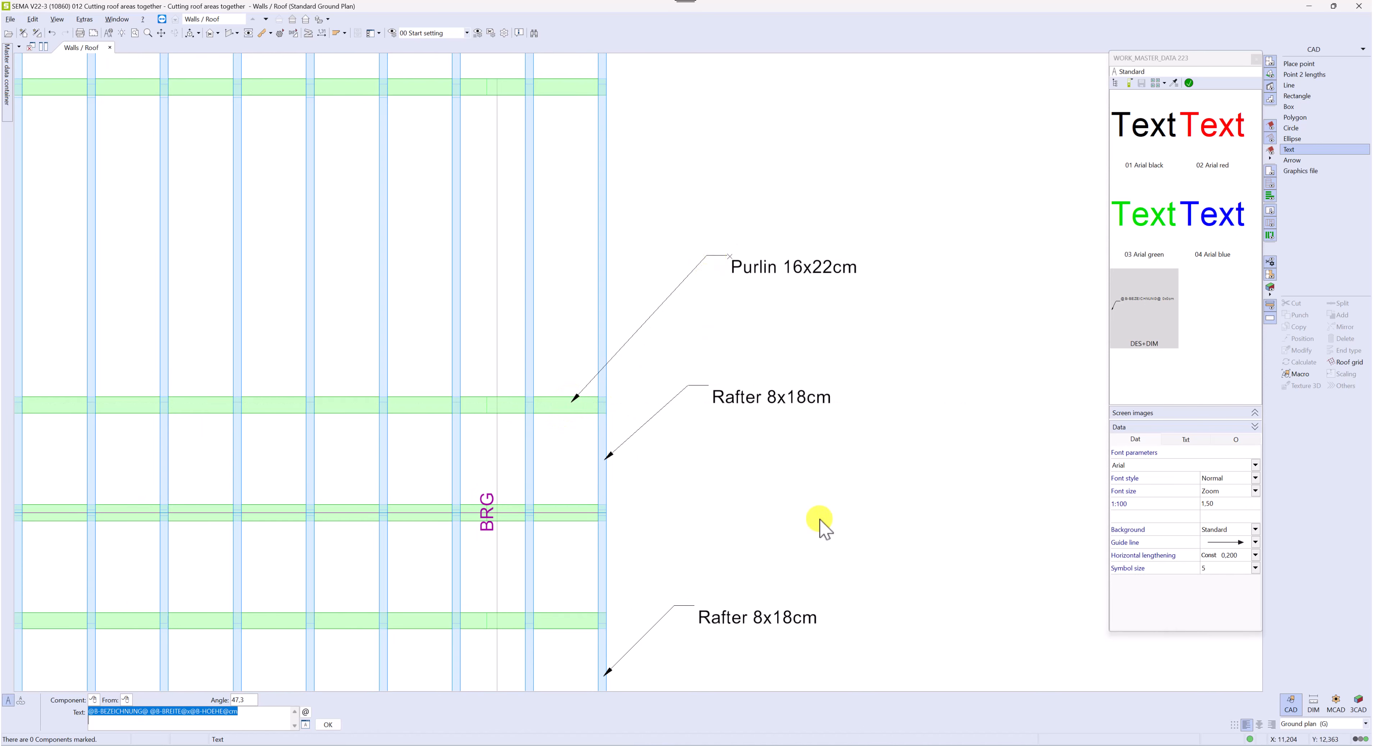
scroll(754, 618, "down", 1)
scroll(754, 618, "down", 2)
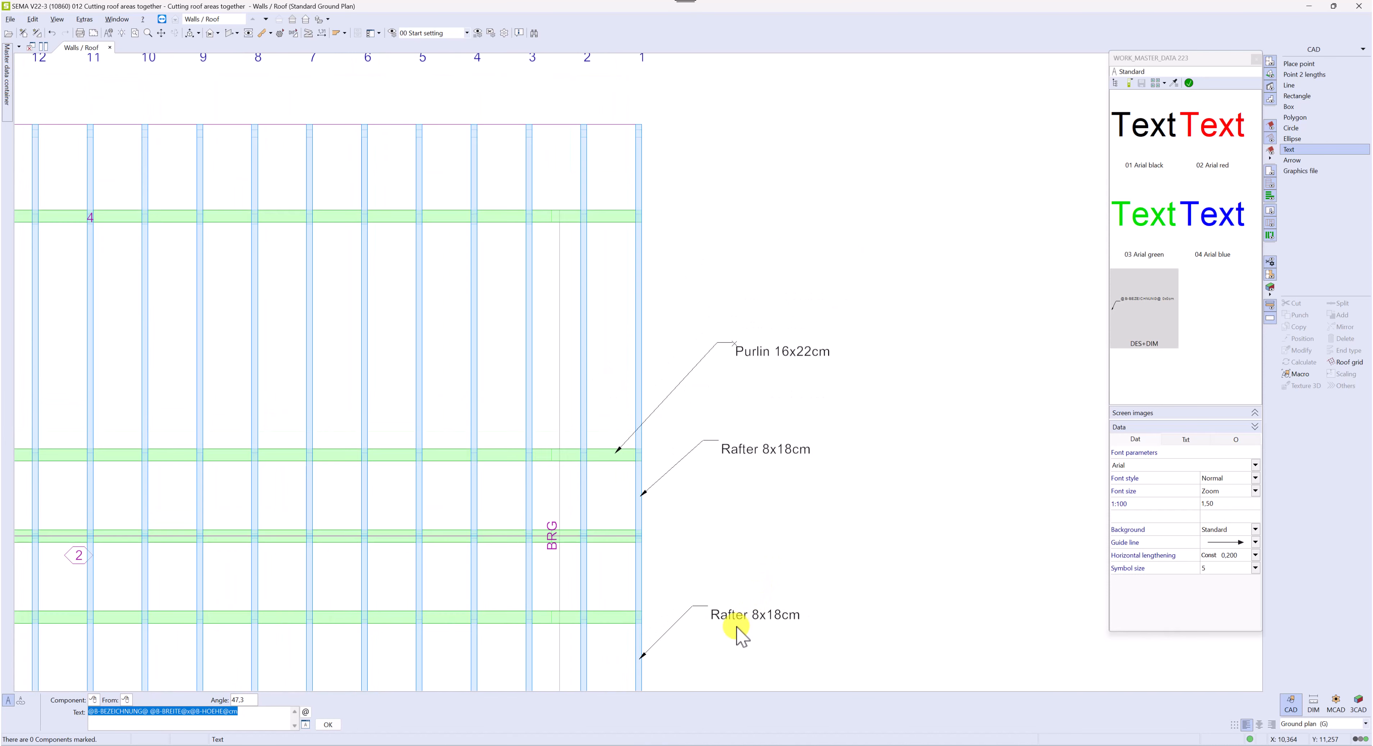
scroll(665, 264, "up", 1)
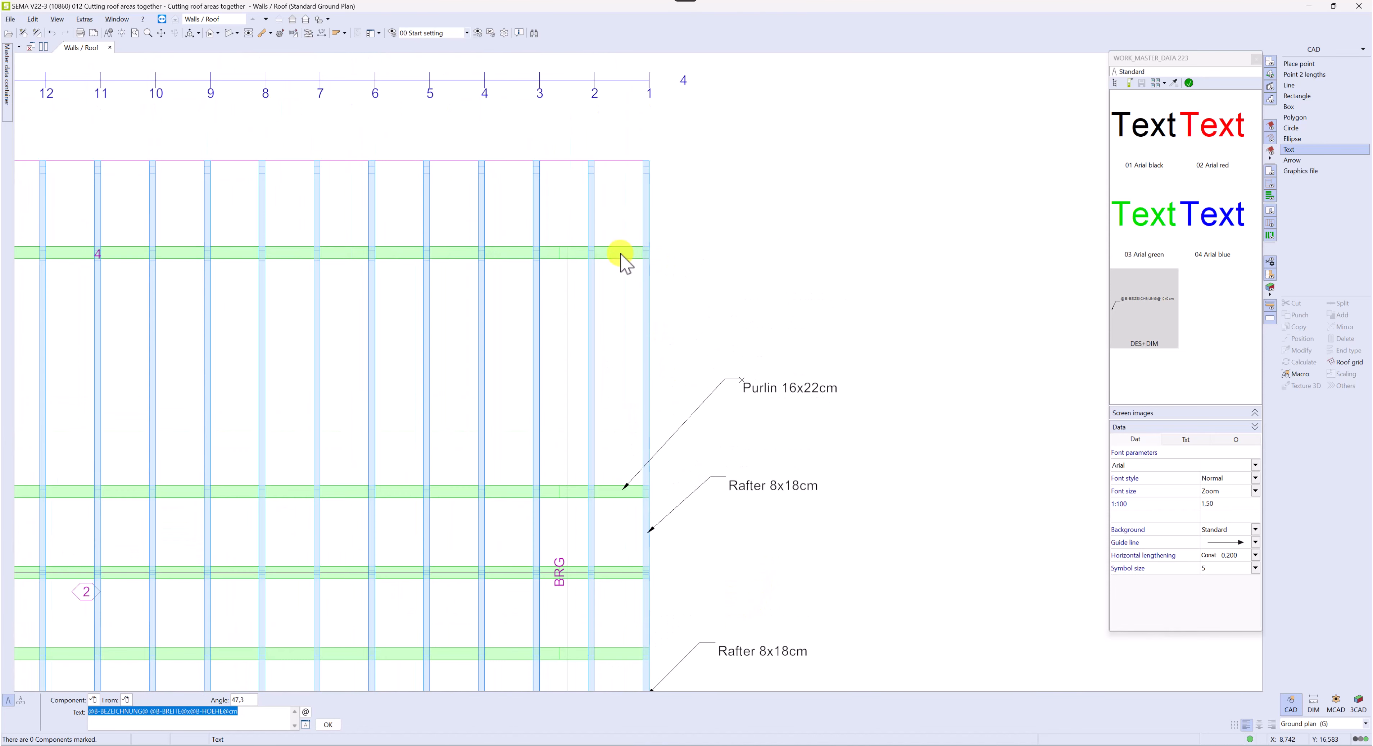
left_click(328, 723)
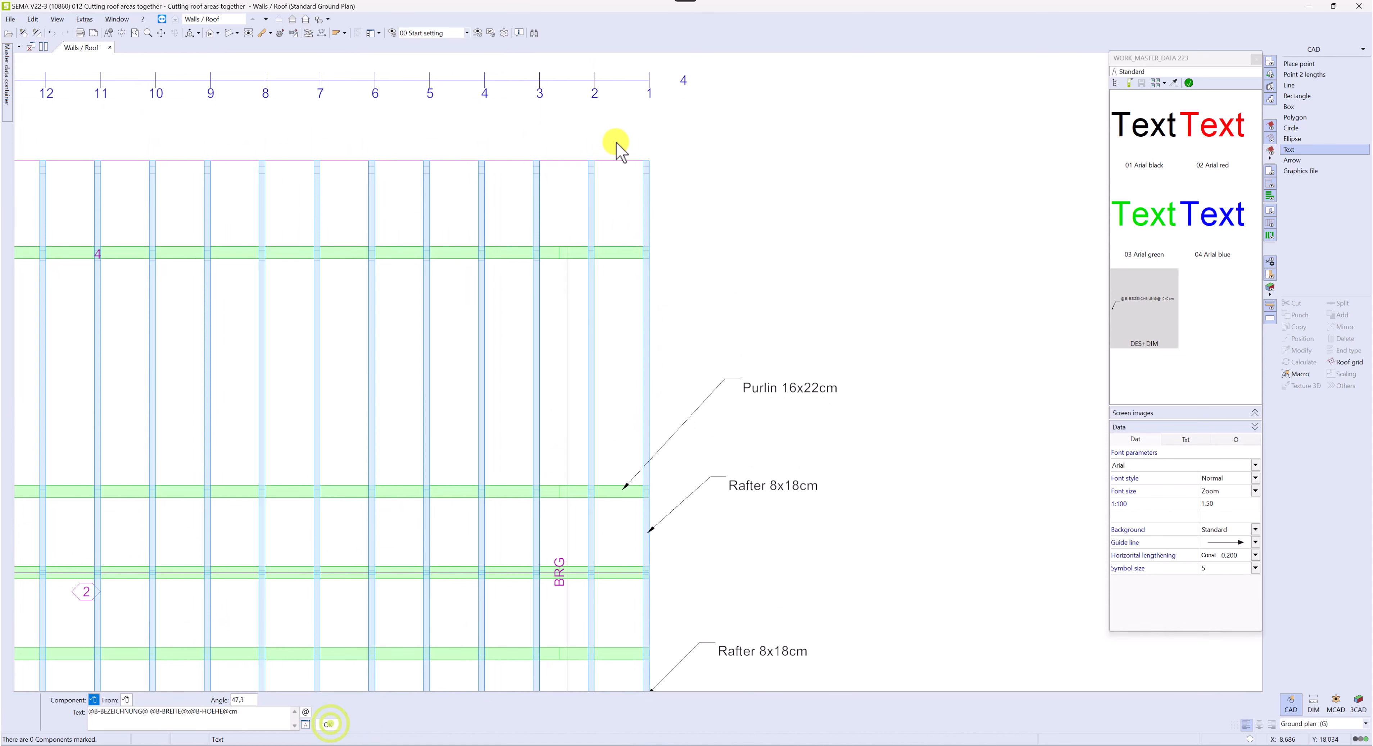
Label the outermost purlin near the upper roof edge with another DES+DIM guide-line text and end the text command.
left_click(620, 253)
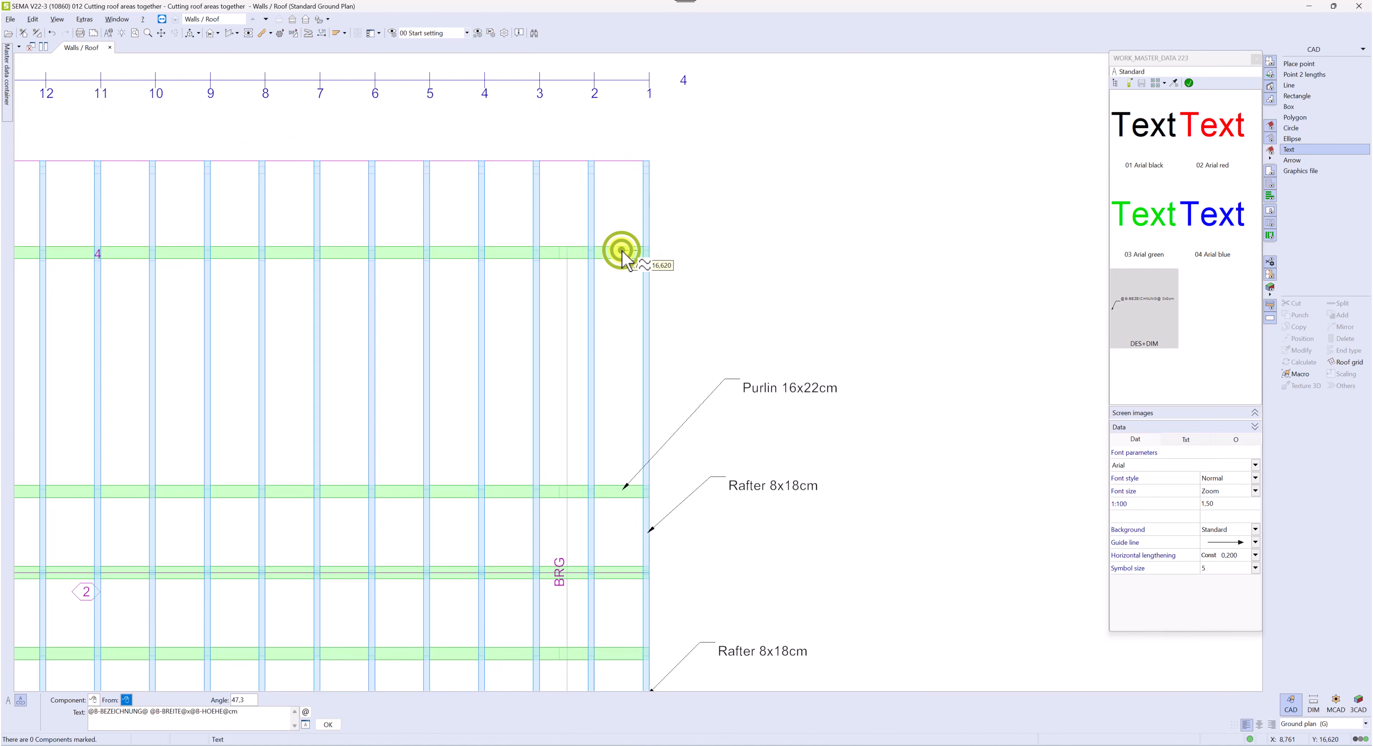
left_click(715, 210)
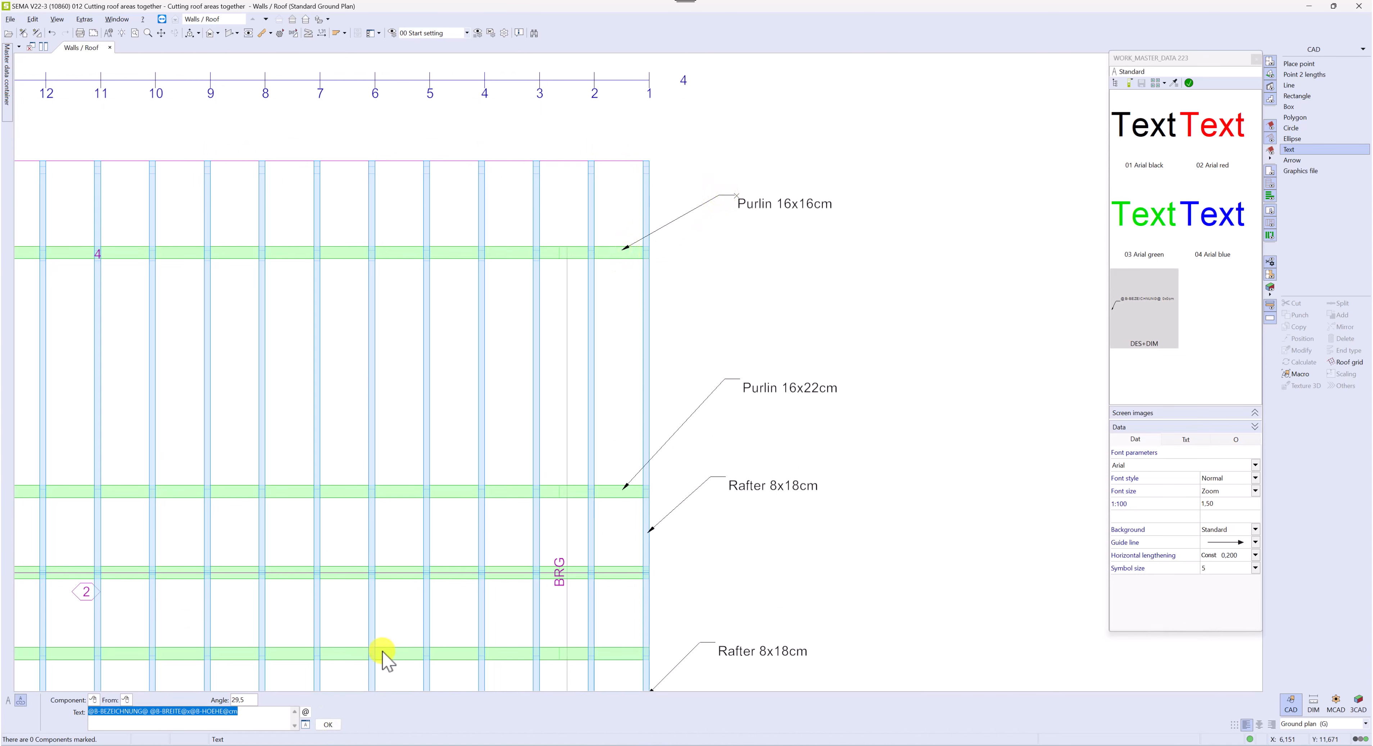
left_click(331, 725)
scroll(810, 195, "up", 3)
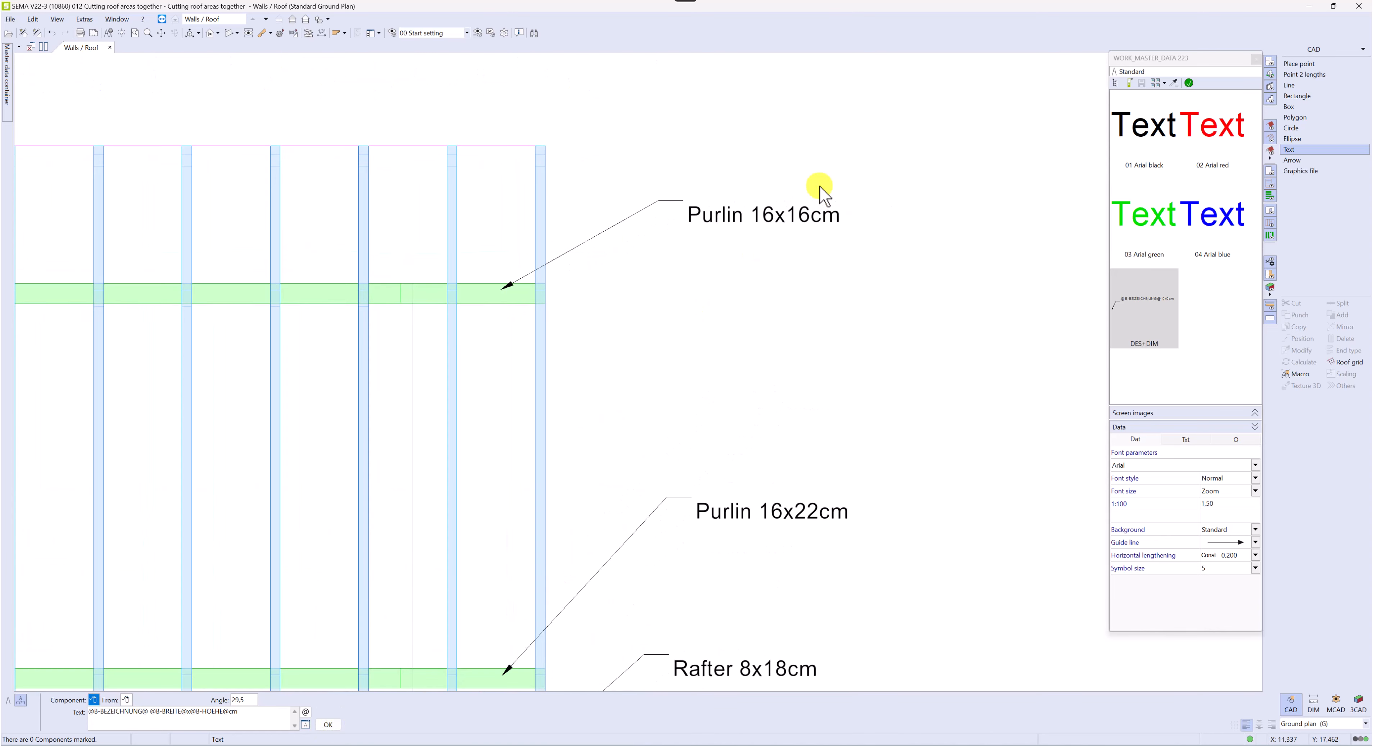
key("Escape")
scroll(775, 327, "down", 1)
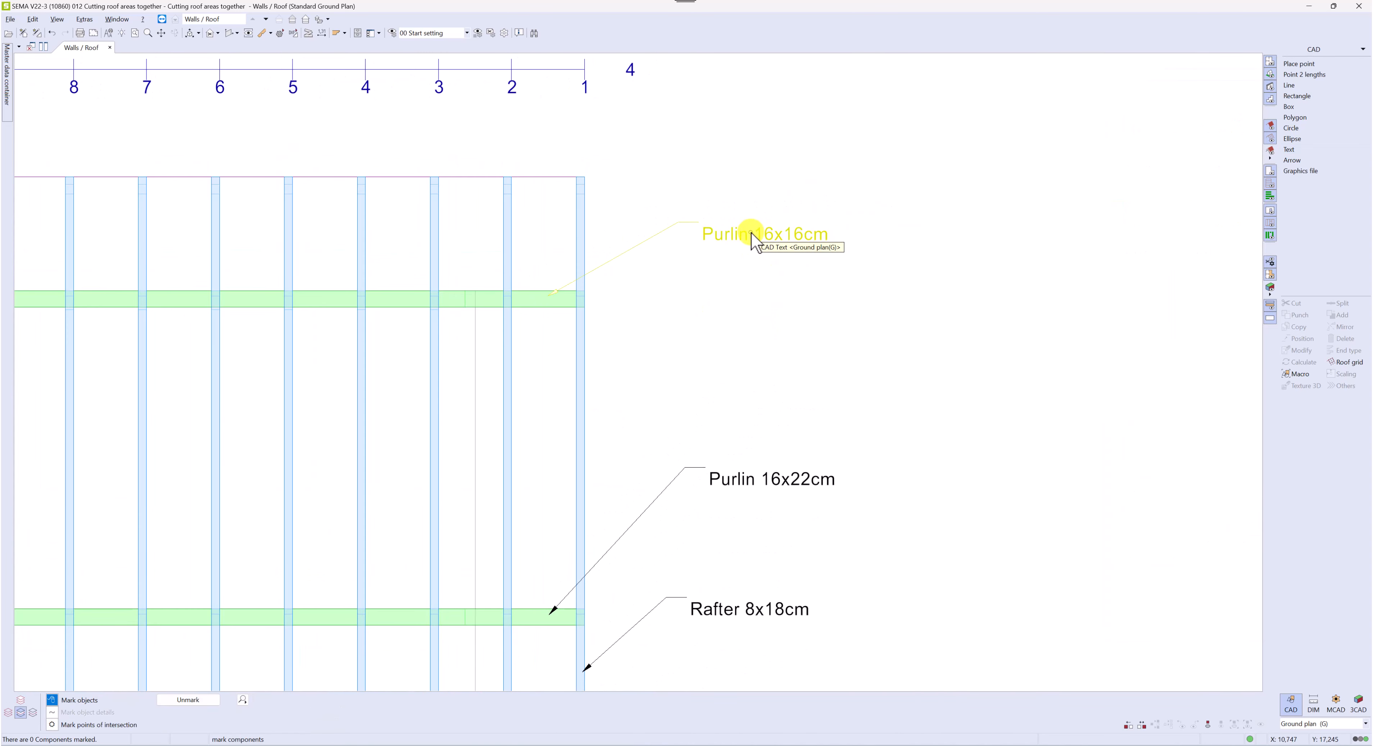
key("Escape")
Set the material list designation of the outermost upper purlin to "Eaves purlin".
double_click(525, 309)
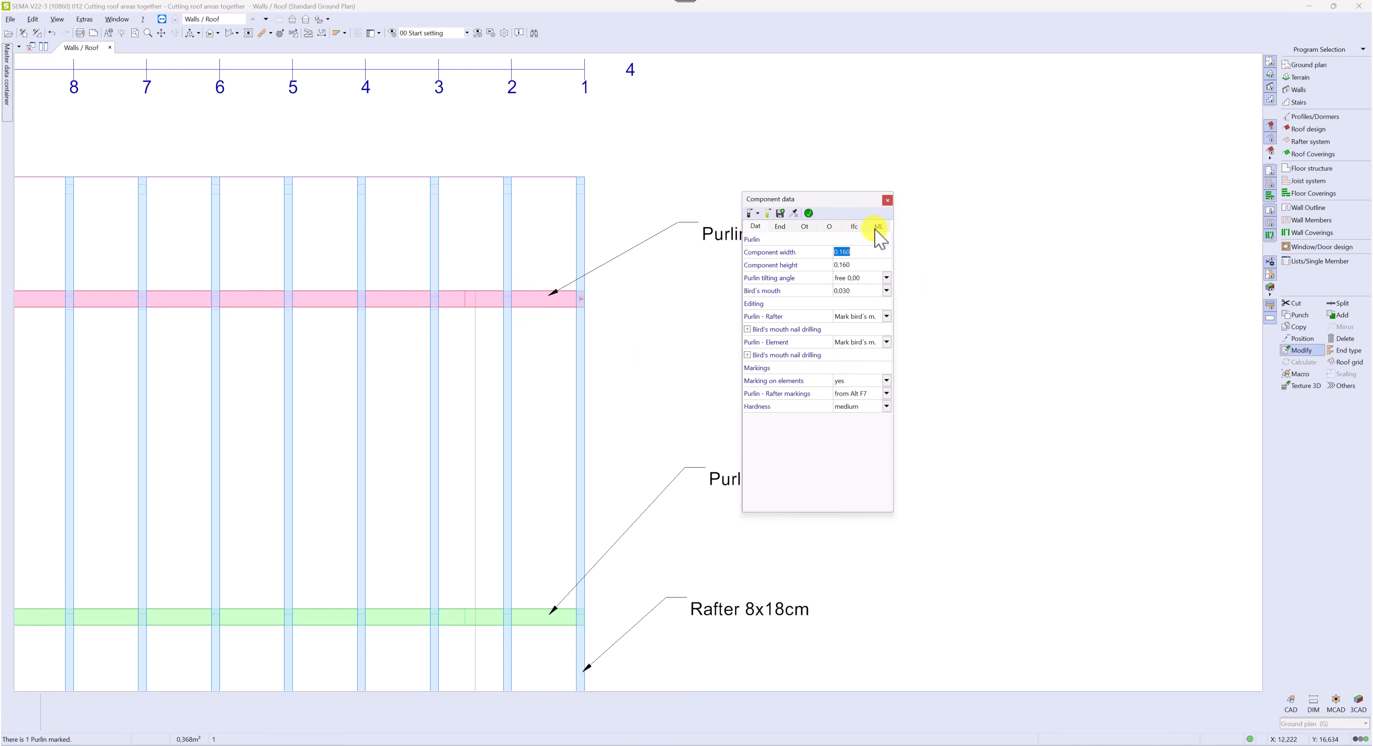
left_click(878, 227)
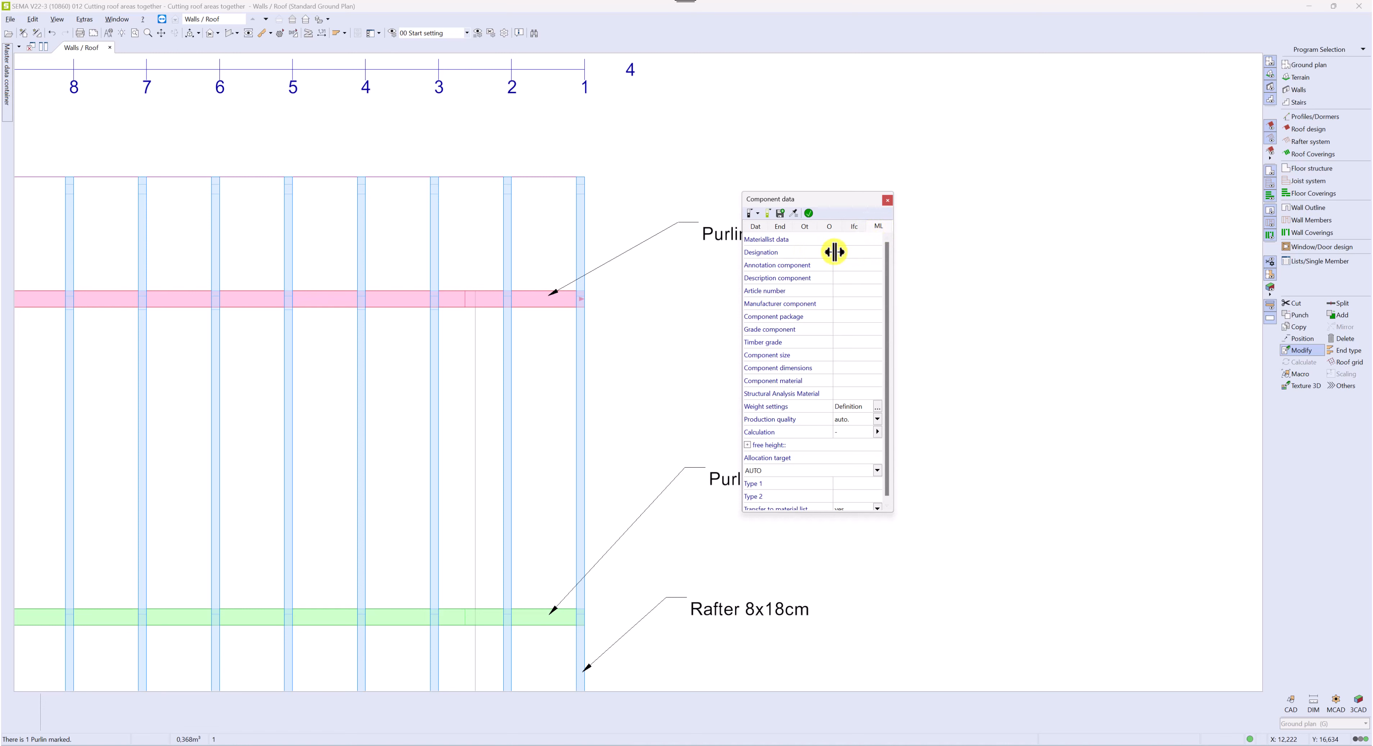
left_click_drag(818, 194, 950, 187)
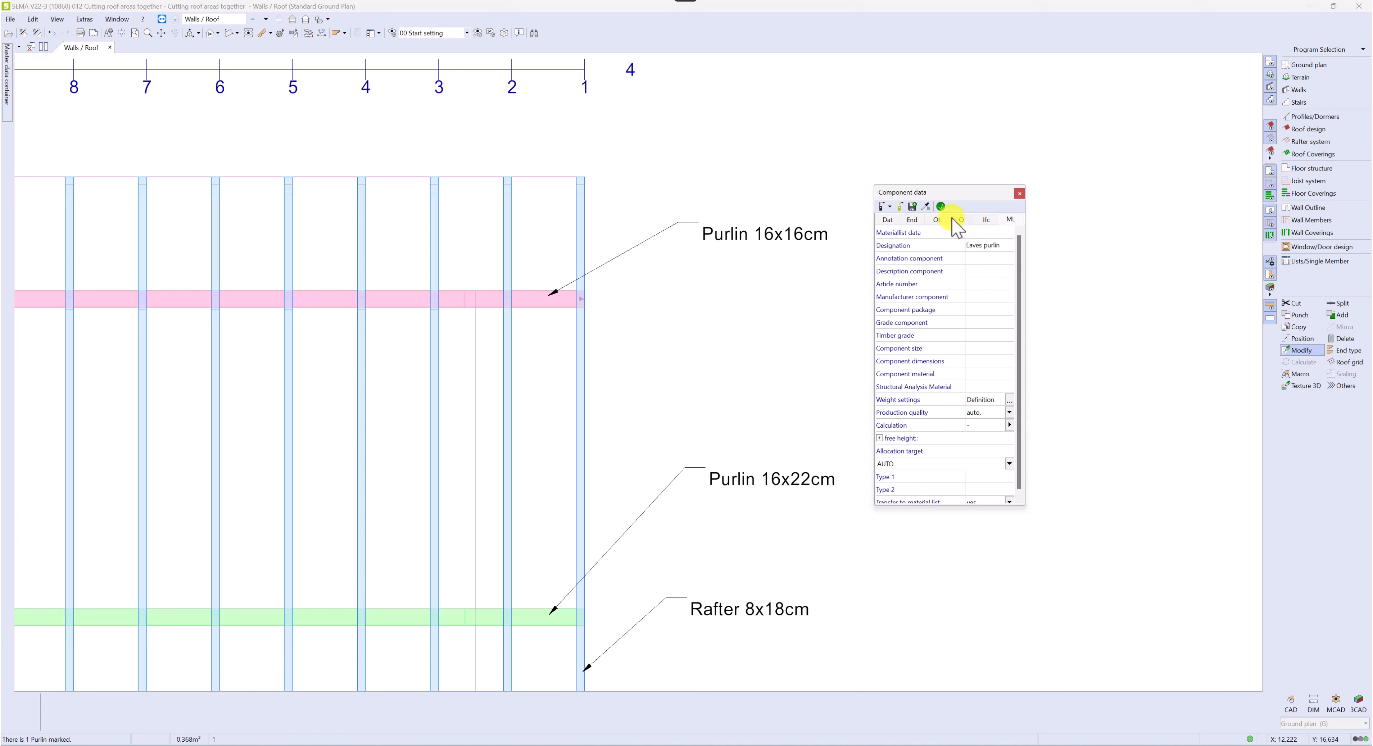
left_click(940, 206)
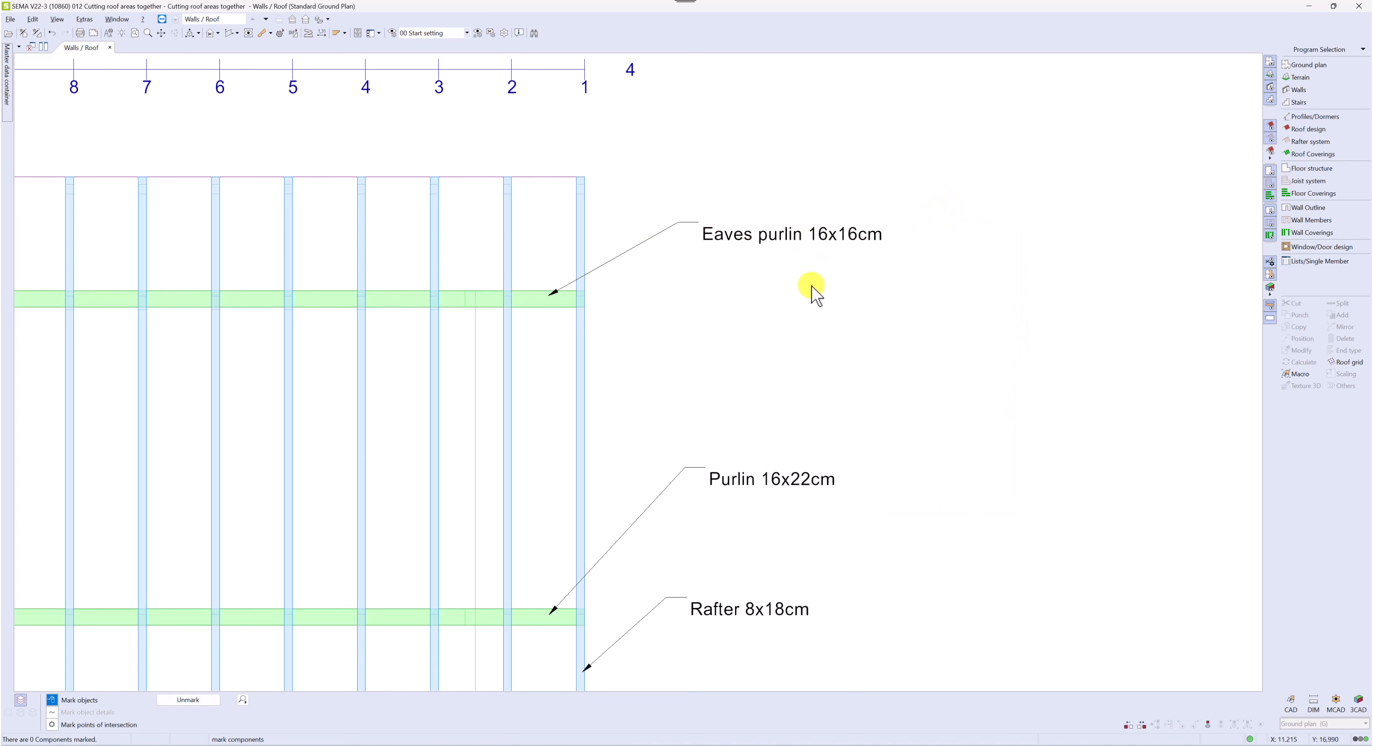
Append the item number placeholder @B-ARTIKEL-NR@ to the text of the eaves purlin label, finding it by searching for "arti".
double_click(768, 246)
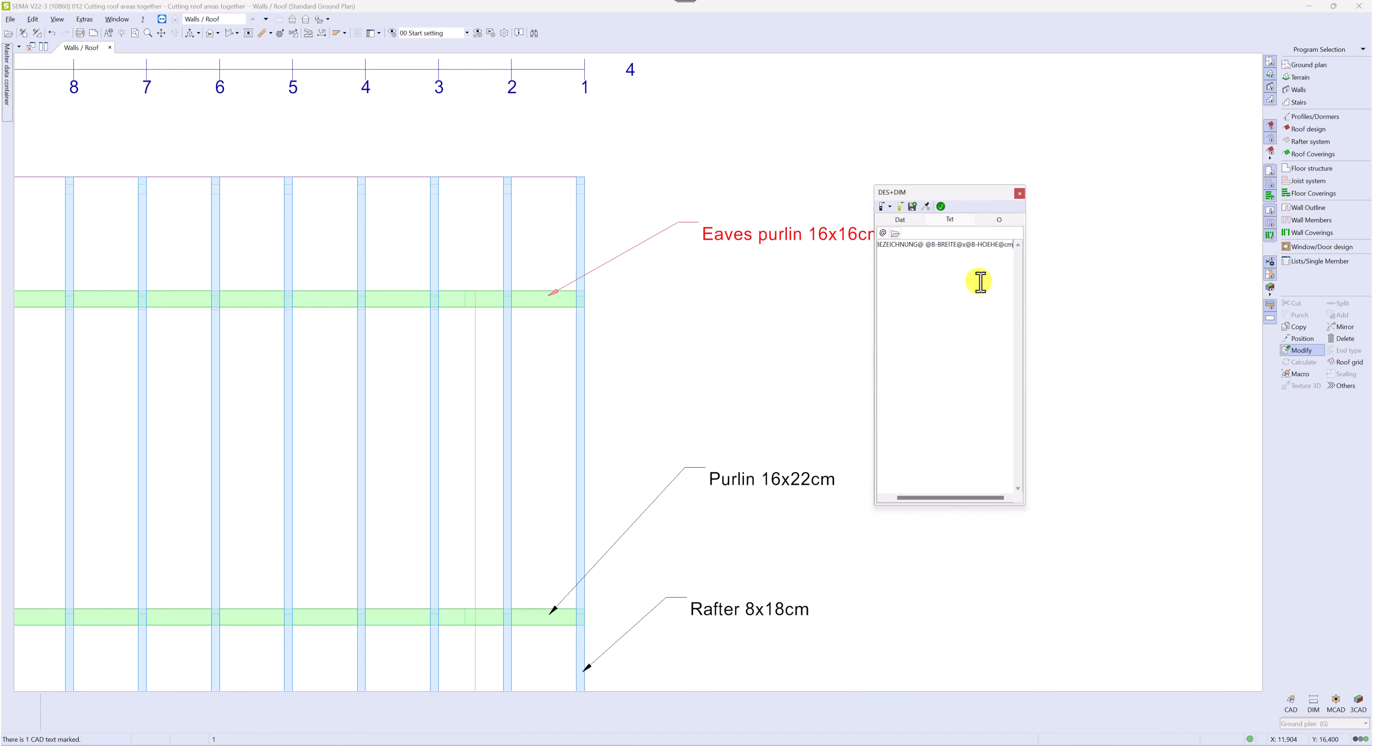
left_click(884, 234)
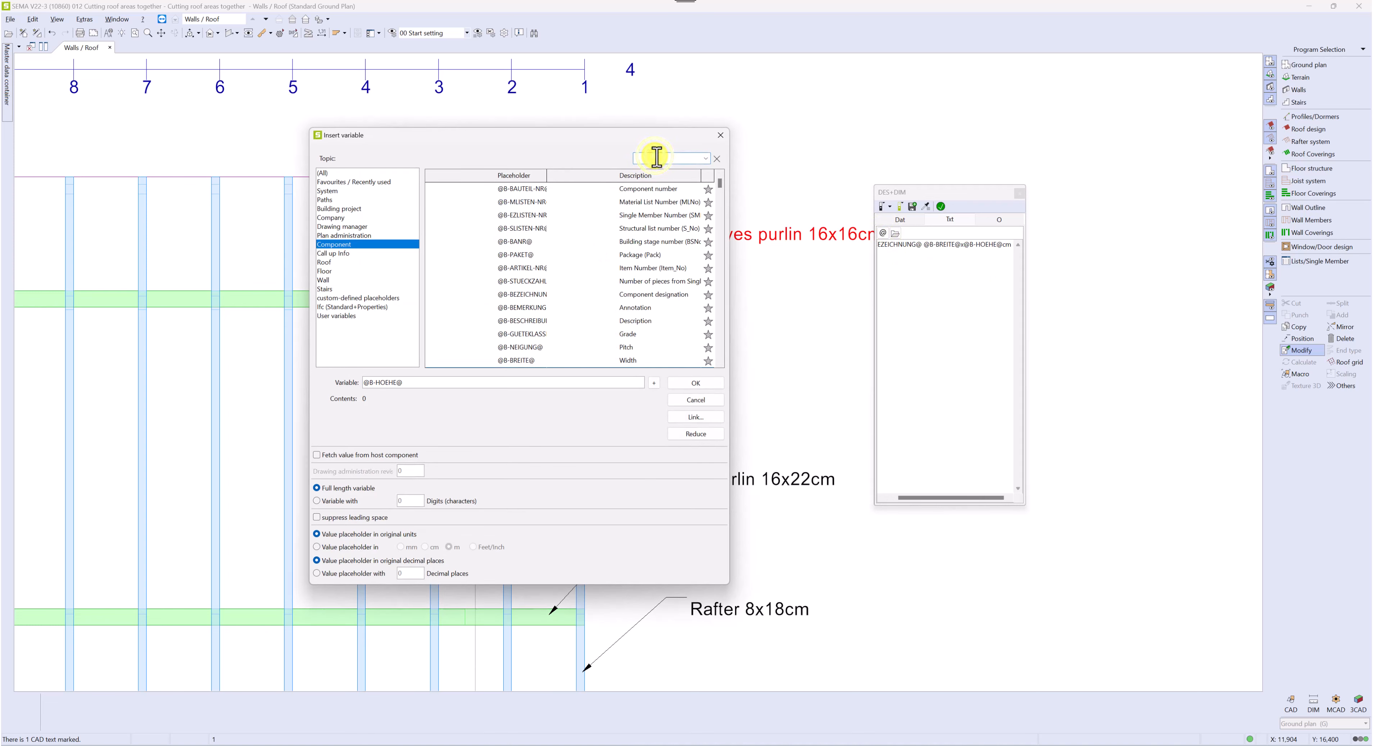
type("srt")
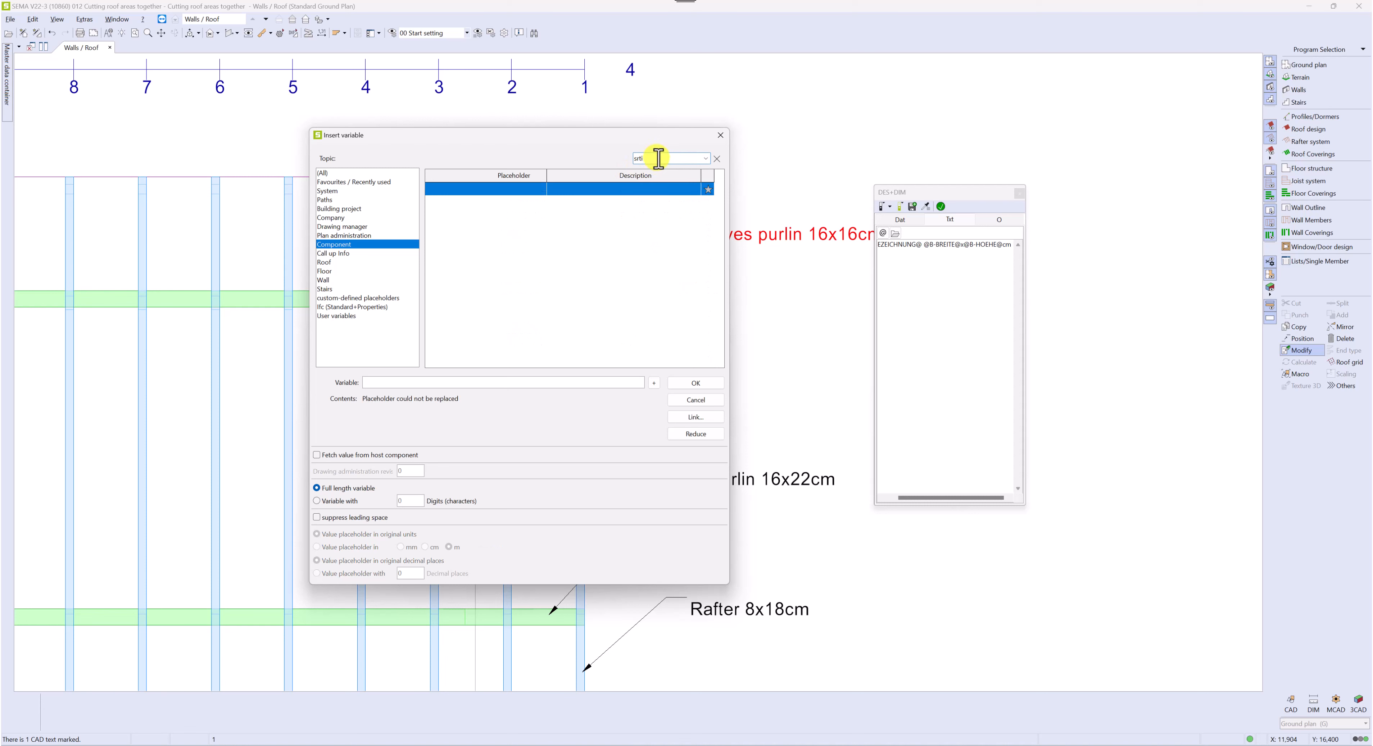
type("i")
key("BackSpace")
key("BackSpace")
key("BackSpace")
key("BackSpace")
type("arti")
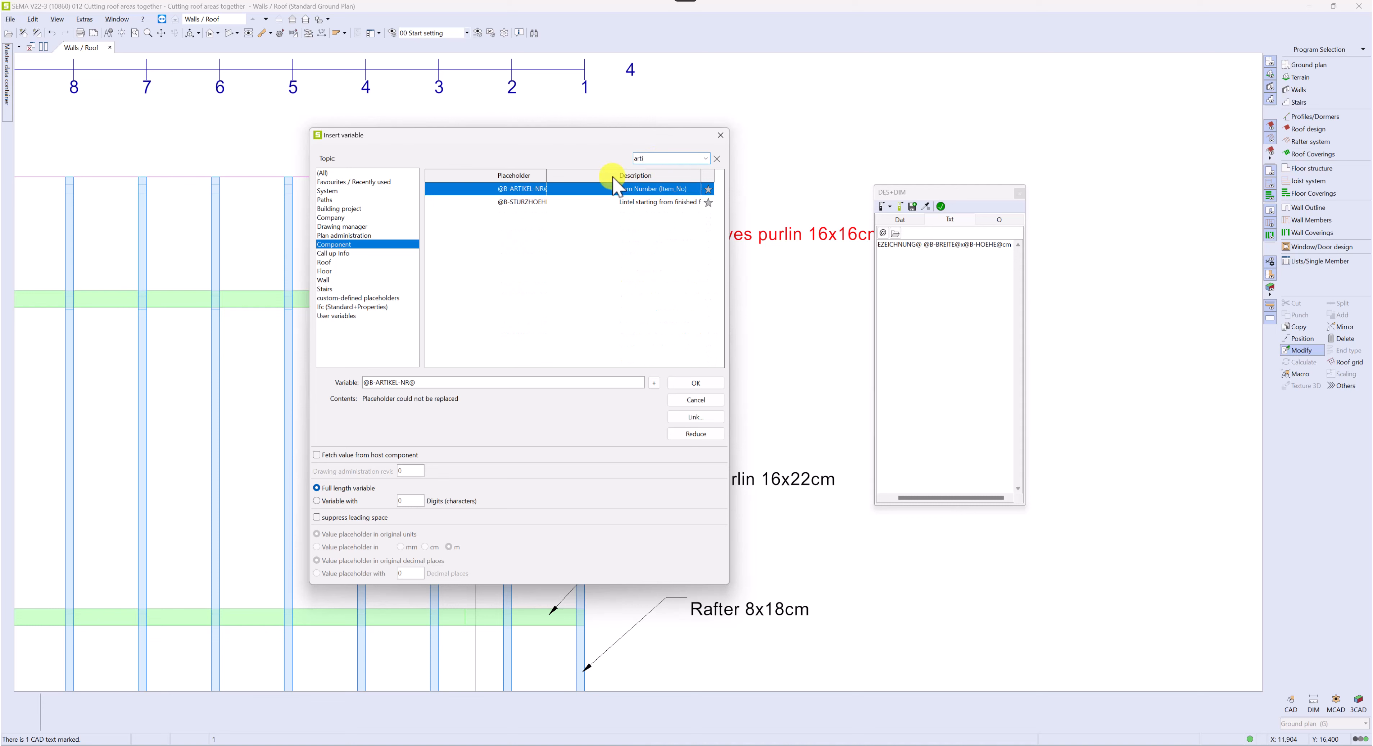
double_click(525, 190)
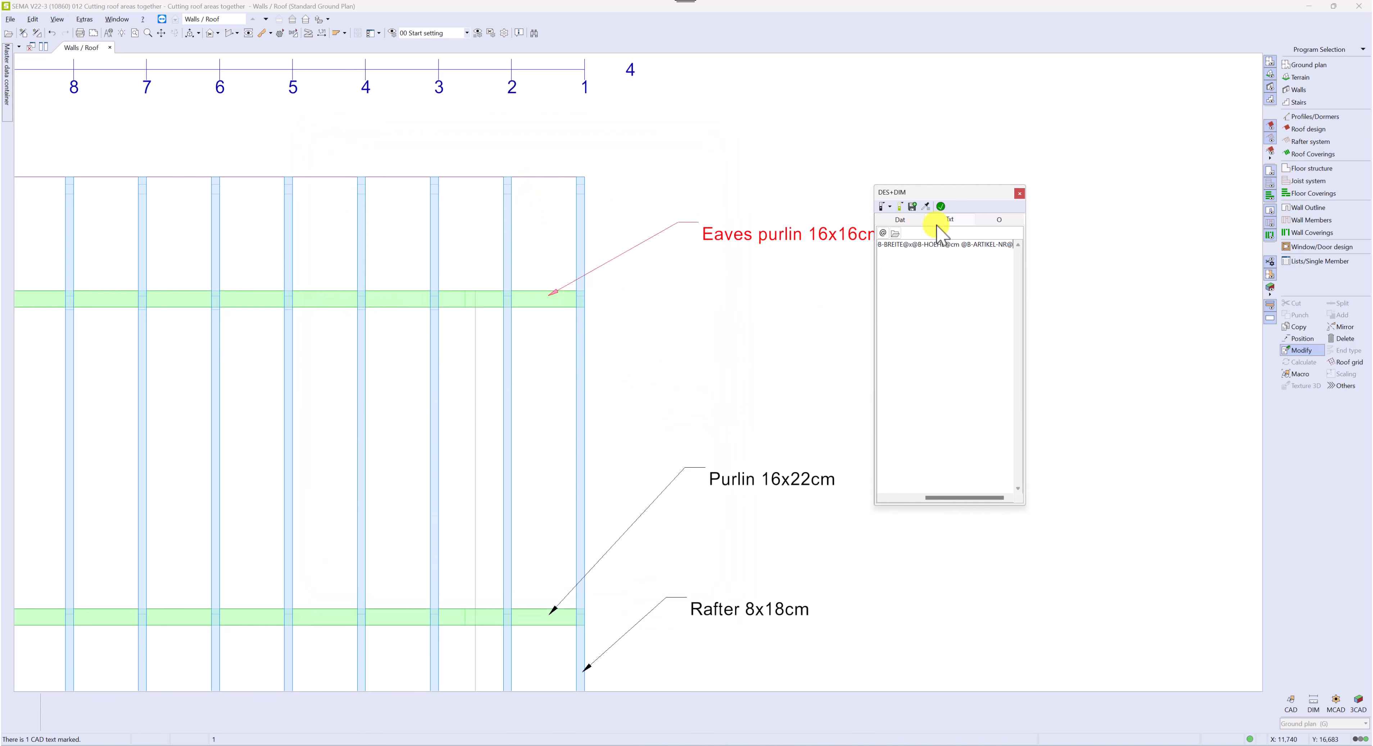
Apply the edited eaves purlin label text and set the eaves purlin's article number to 1234 in its material list data.
left_click(940, 207)
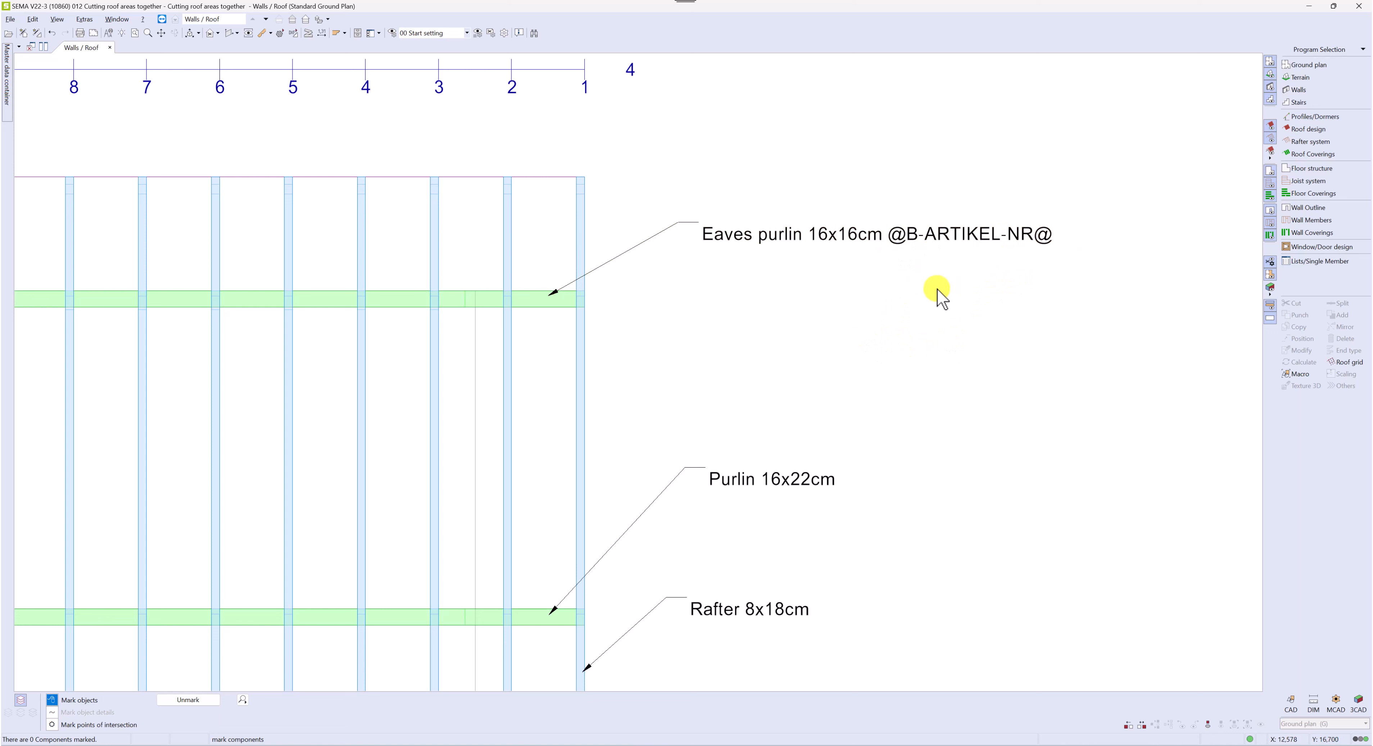
left_click(486, 305)
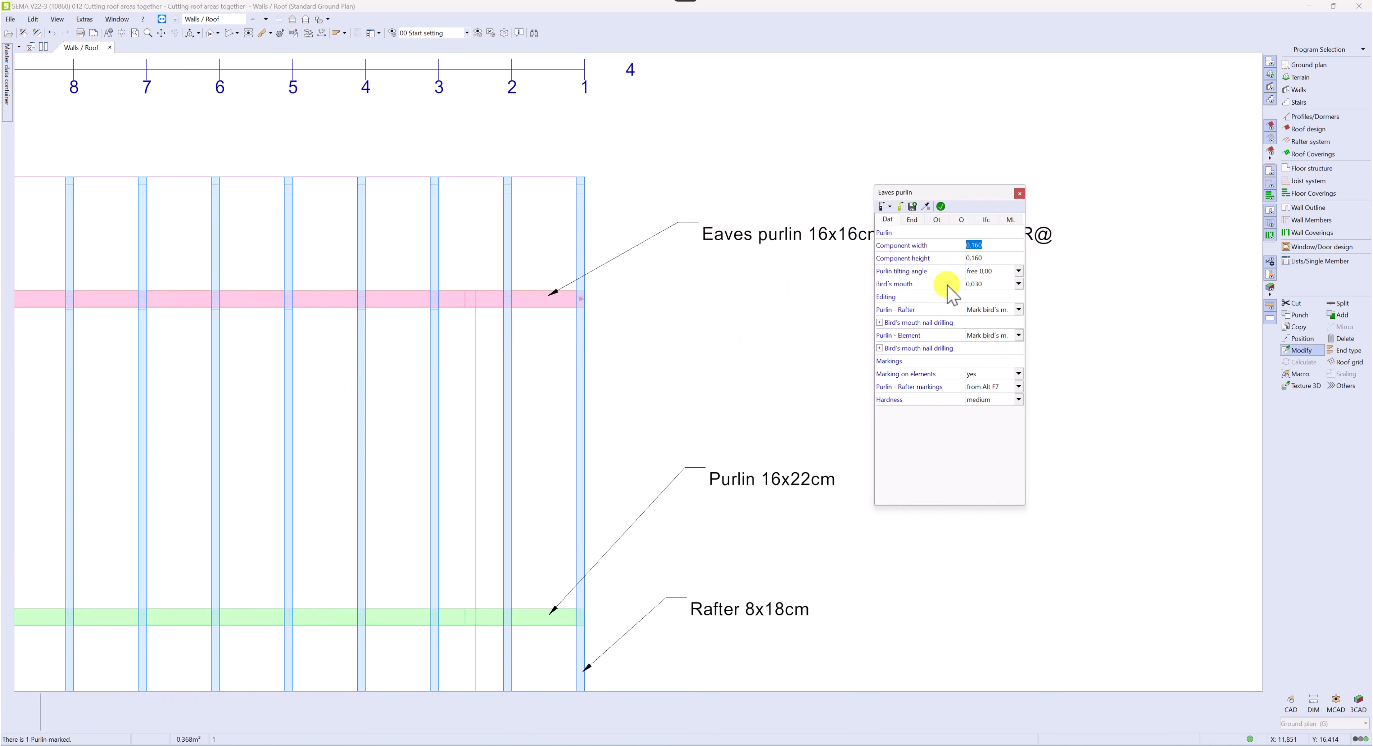
left_click(1014, 223)
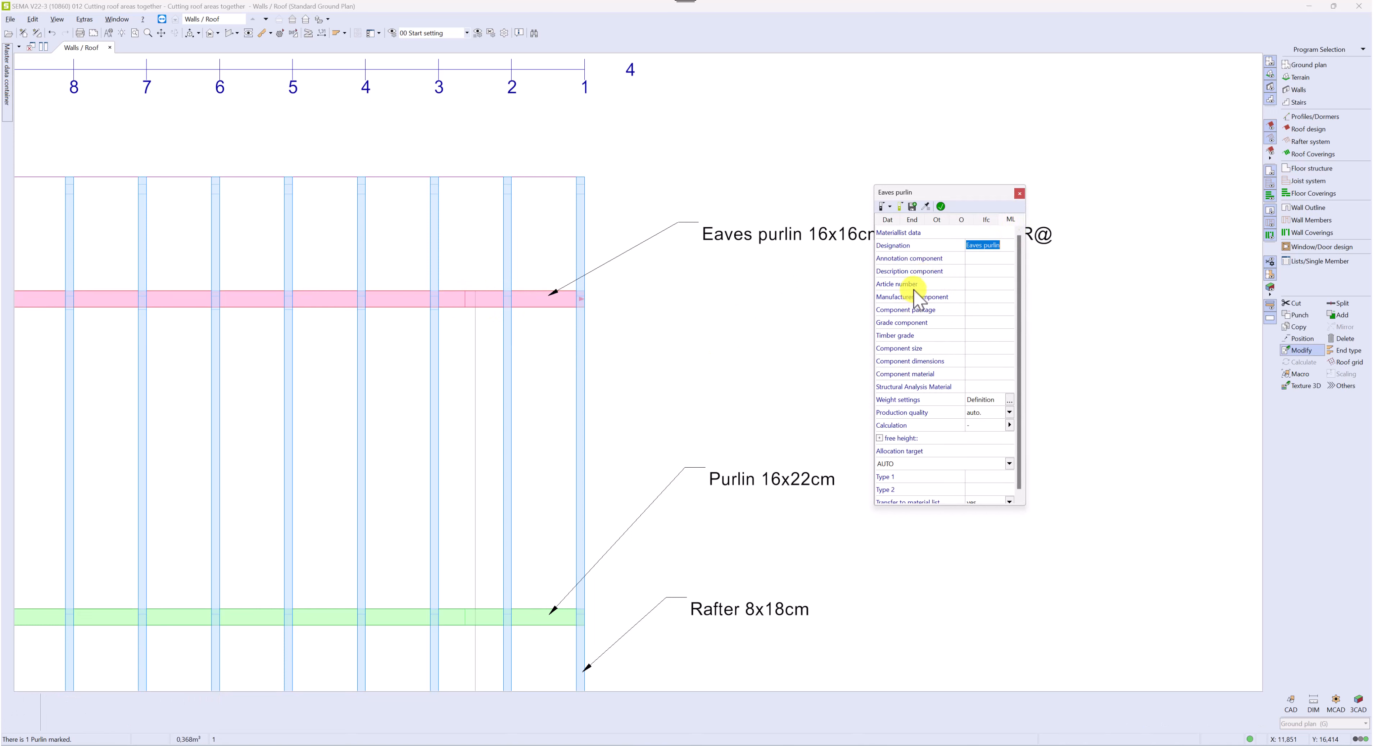
key("Delete")
left_click(981, 286)
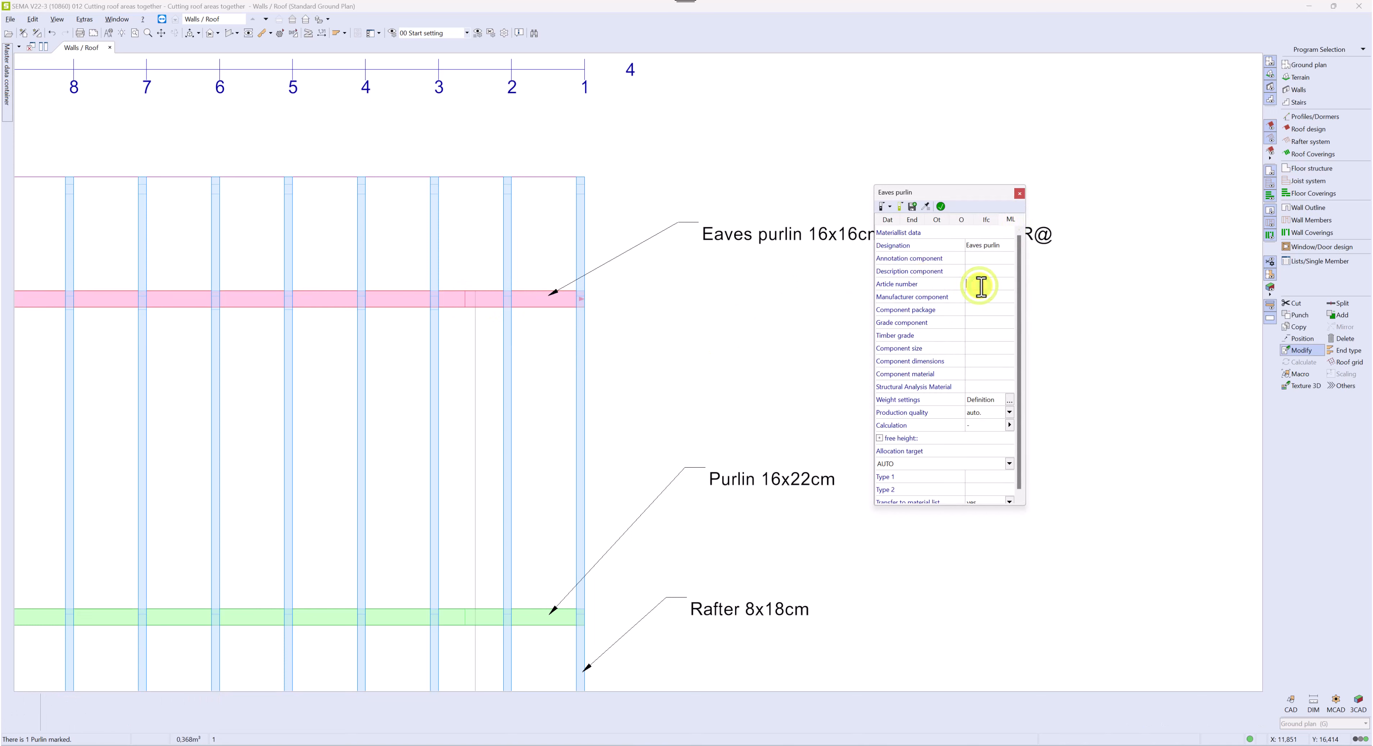
type("1234")
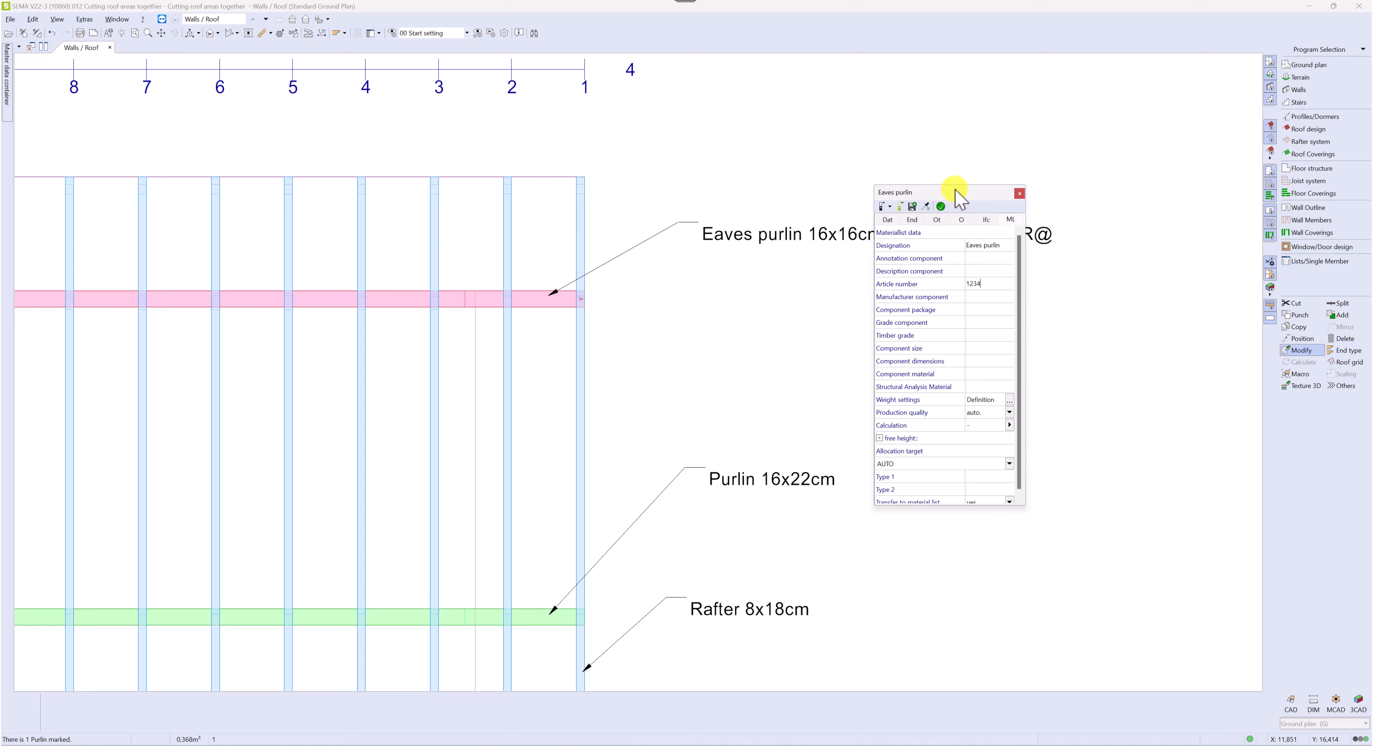
left_click_drag(955, 189, 1018, 276)
left_click(1003, 293)
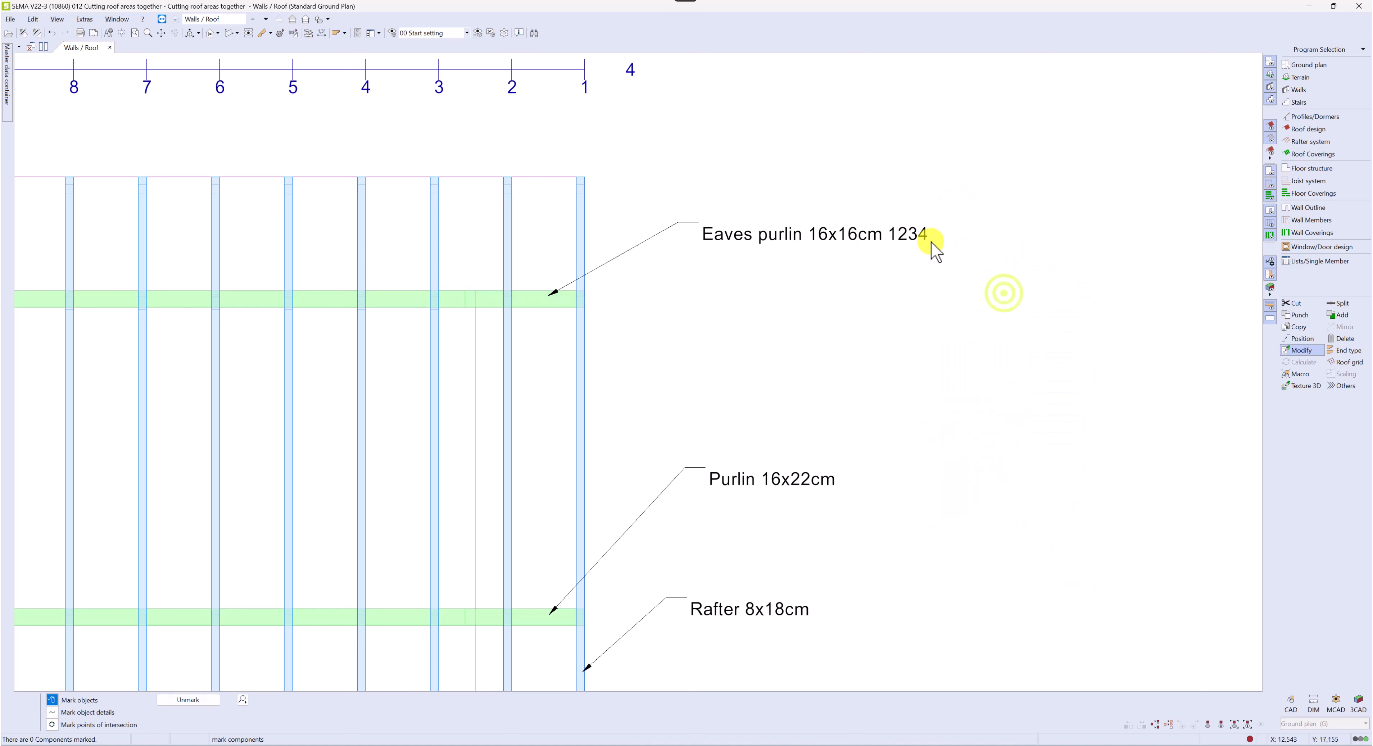